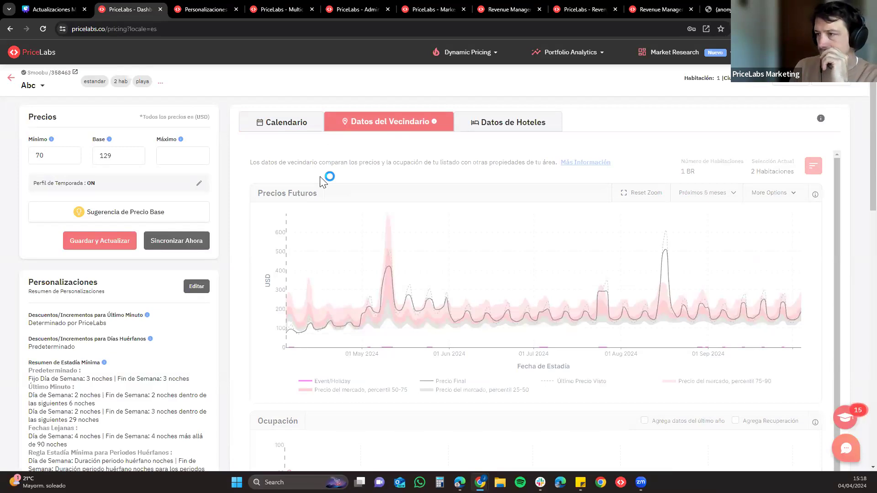
Read values off the Precios Futuros and Ocupación charts, then go back to Abc's April 2024 Calendario.
scroll(376, 316, down, 1)
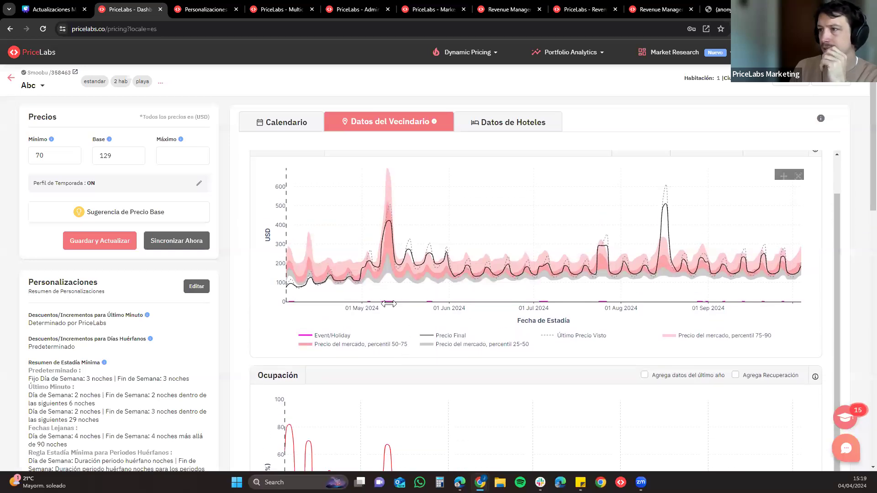
mouse_move(387, 302)
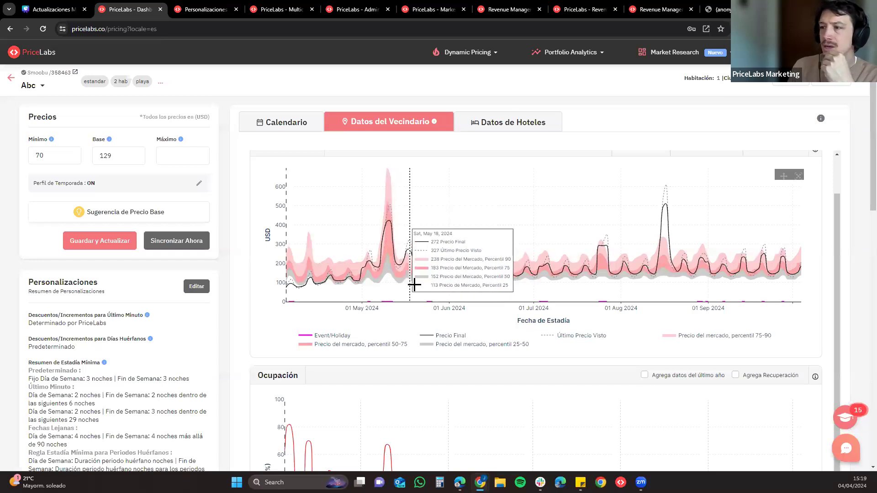
scroll(413, 284, down, 1)
scroll(414, 284, down, 2)
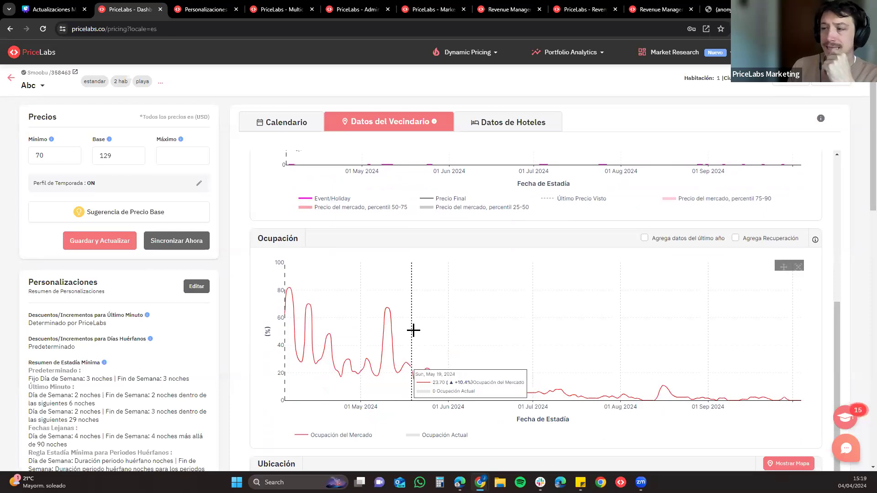
scroll(413, 329, up, 2)
scroll(404, 320, up, 1)
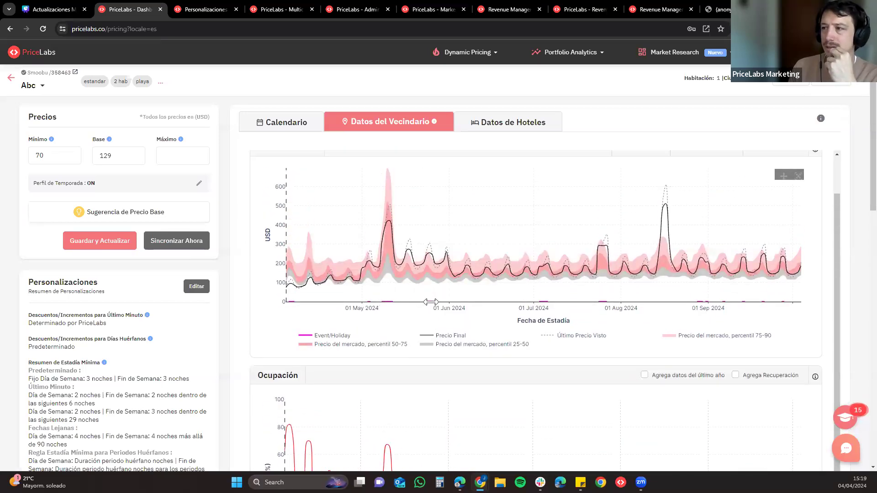
mouse_move(429, 299)
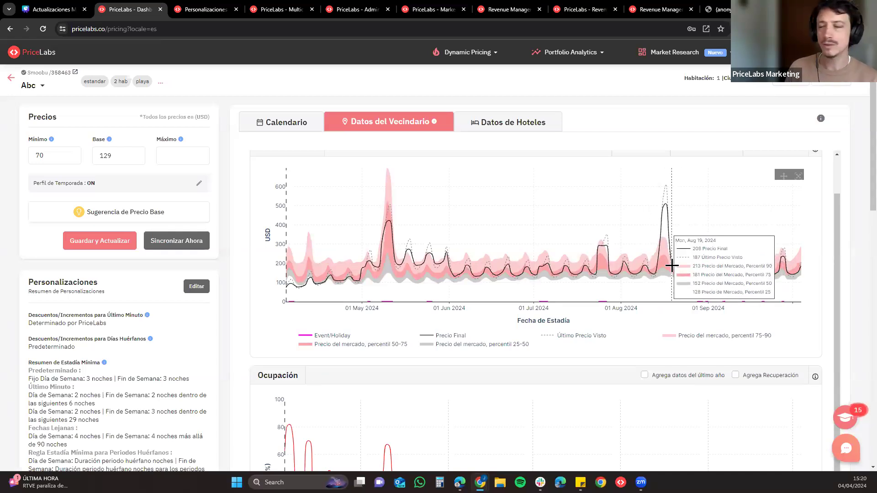
scroll(677, 274, down, 2)
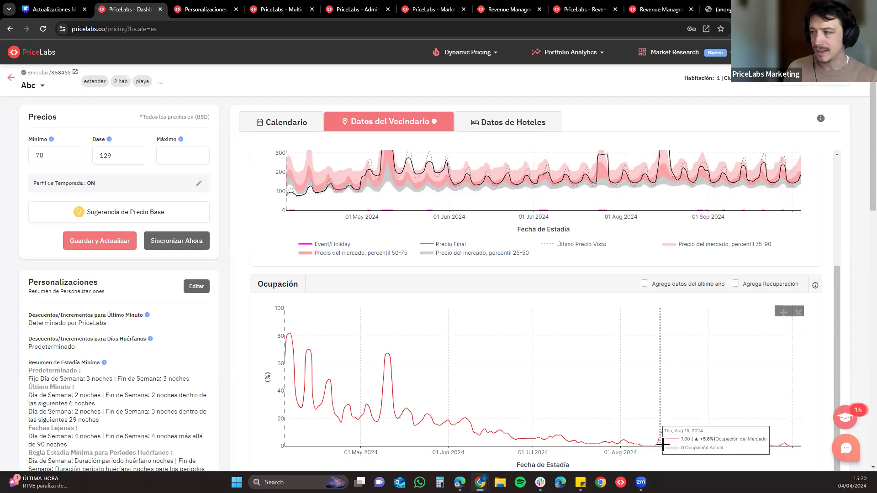
scroll(628, 438, up, 1)
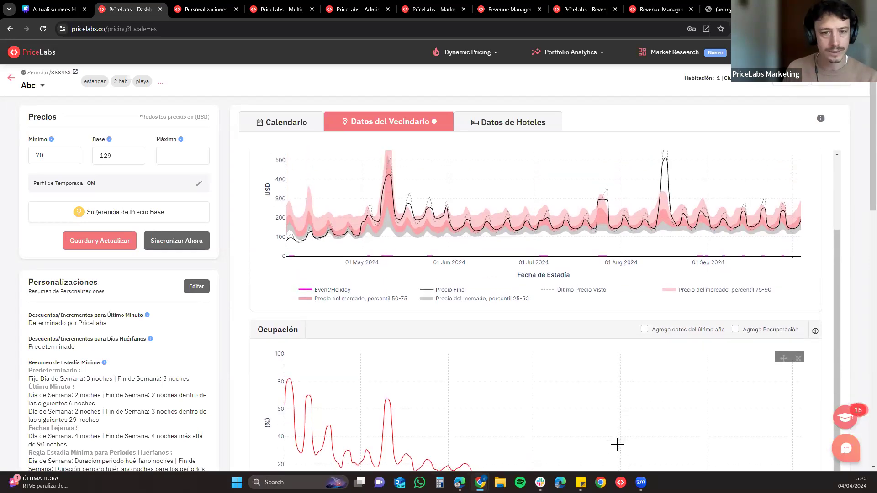
scroll(619, 447, up, 1)
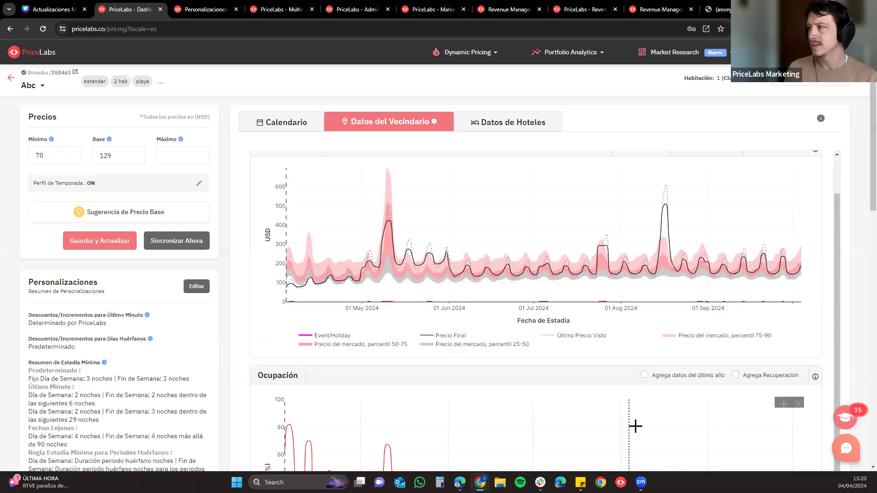
click(291, 130)
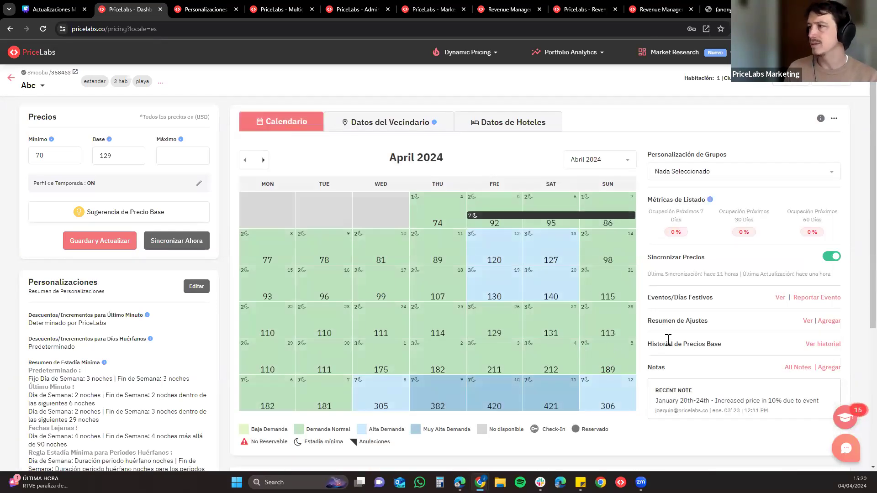
Open the Eventos/Días Festivos panel listing events like Dreamville 2024 and UNC Graduation.
drag(648, 298, 711, 298)
click(752, 309)
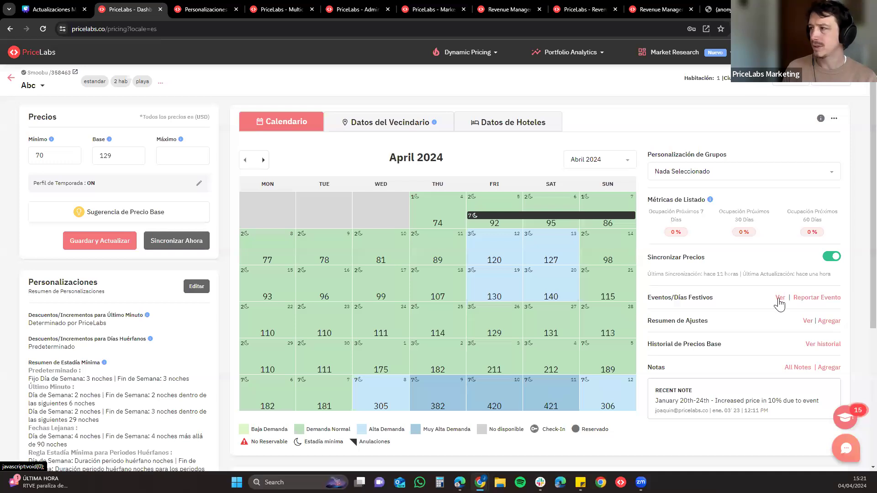
click(780, 301)
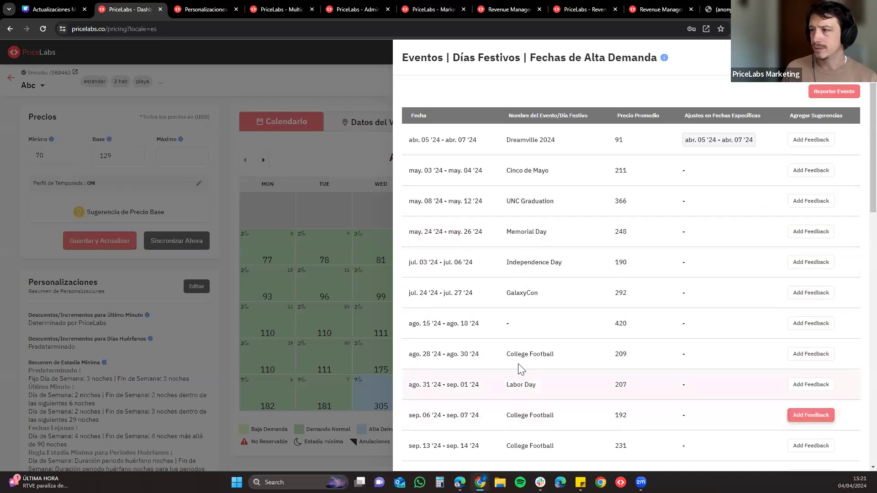
Highlight the College Football and GalaxyCon event names while scrolling the events panel.
drag(521, 355, 561, 360)
drag(502, 293, 535, 293)
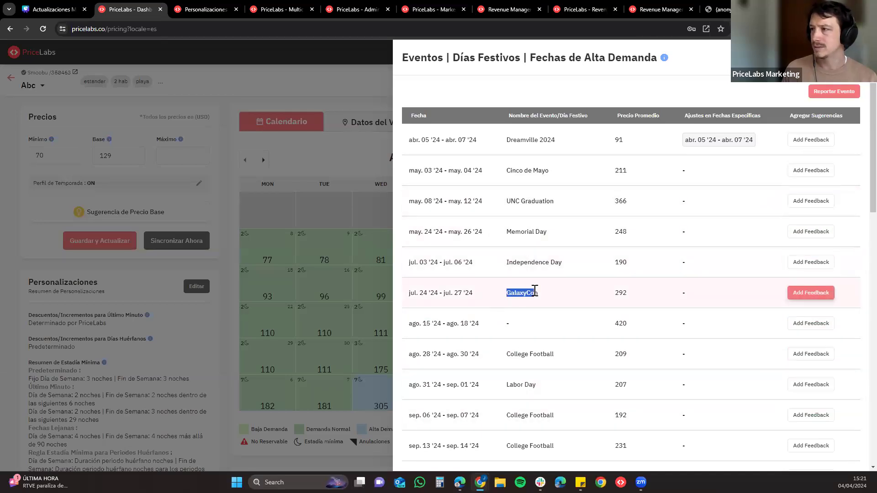
scroll(556, 295, down, 5)
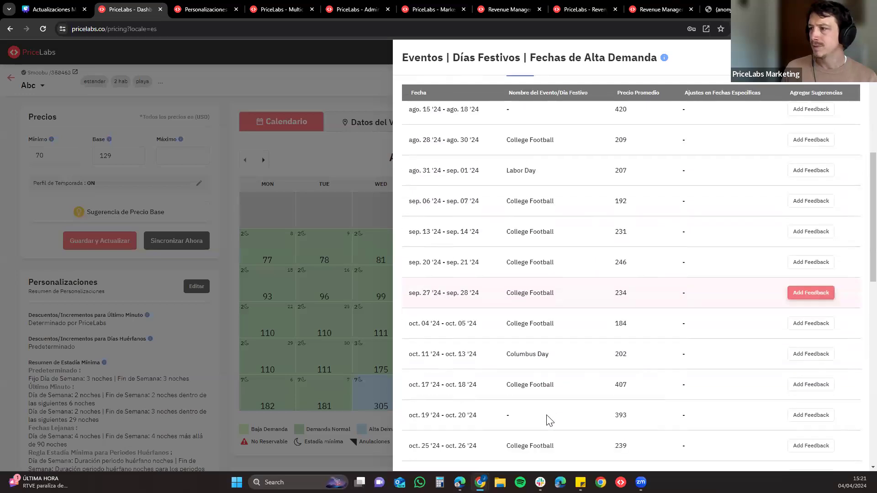
scroll(551, 420, down, 5)
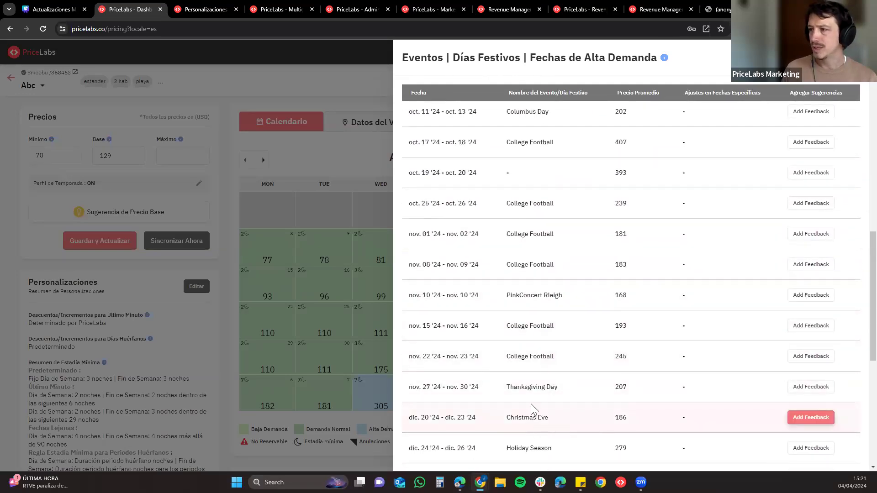
scroll(548, 384, up, 3)
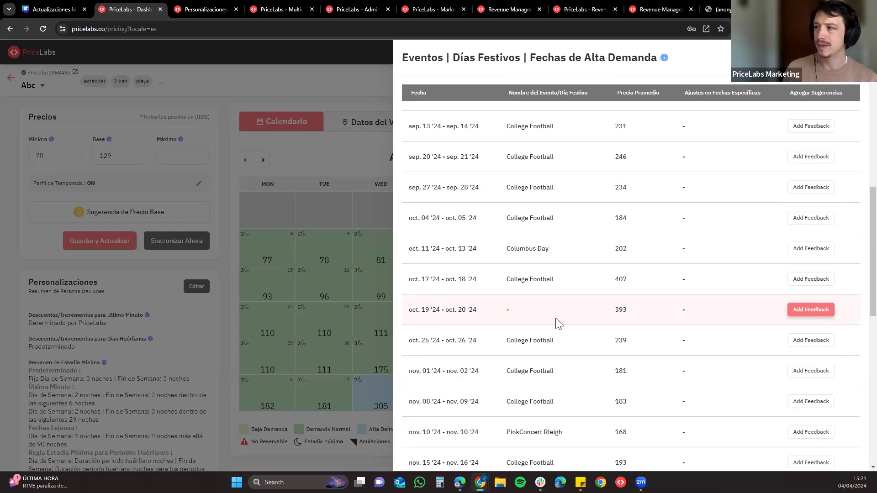
scroll(539, 345, up, 3)
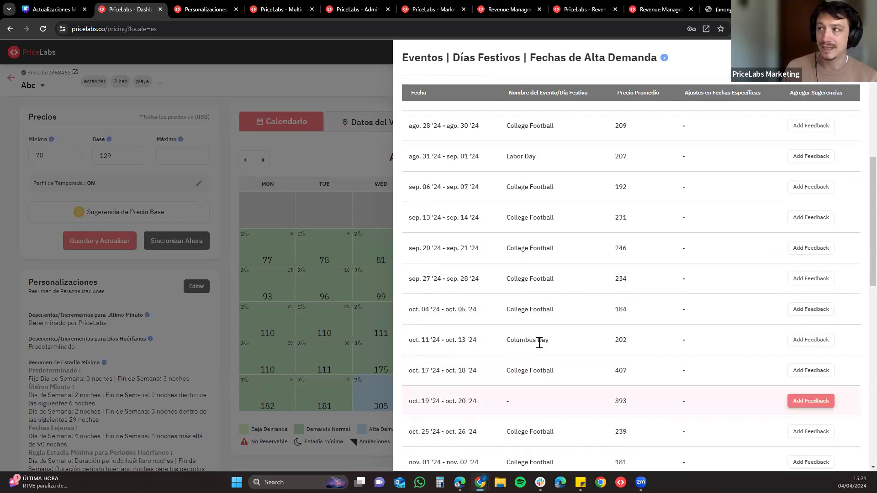
click(422, 143)
Scan the remaining events through May 2025 and close the panel back to April 2024.
scroll(420, 151, up, 1)
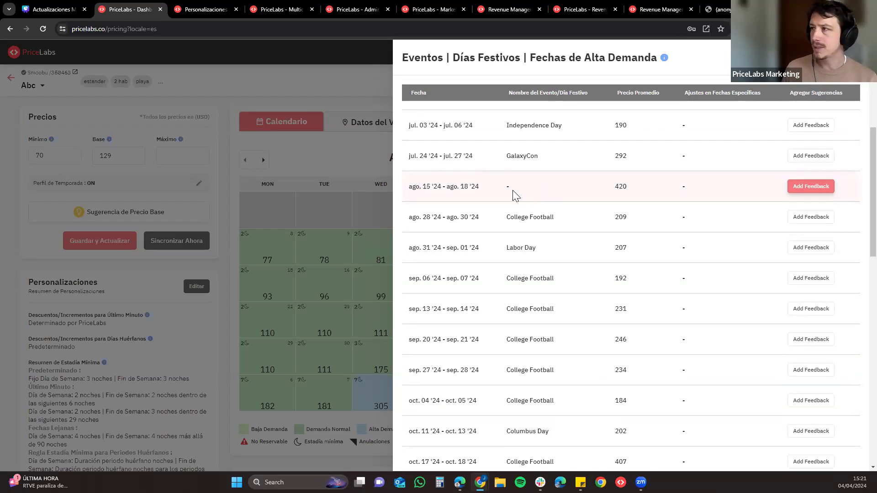
scroll(516, 196, up, 1)
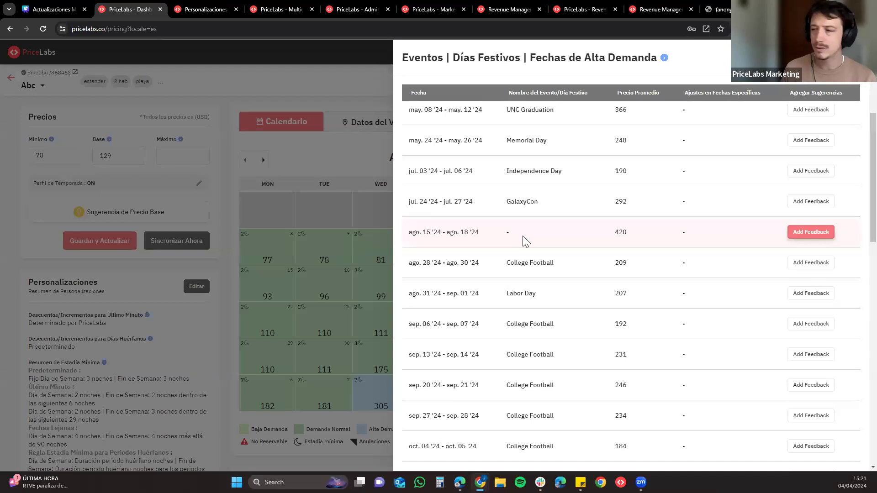
scroll(525, 242, down, 5)
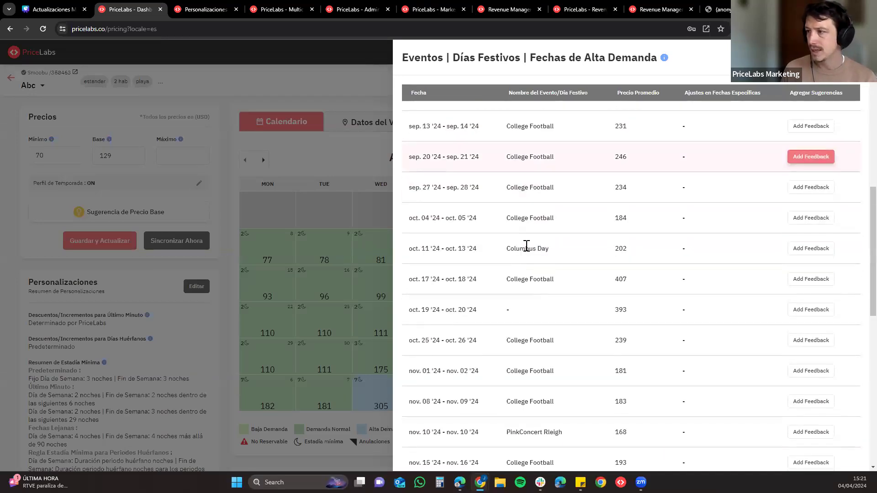
scroll(544, 288, down, 5)
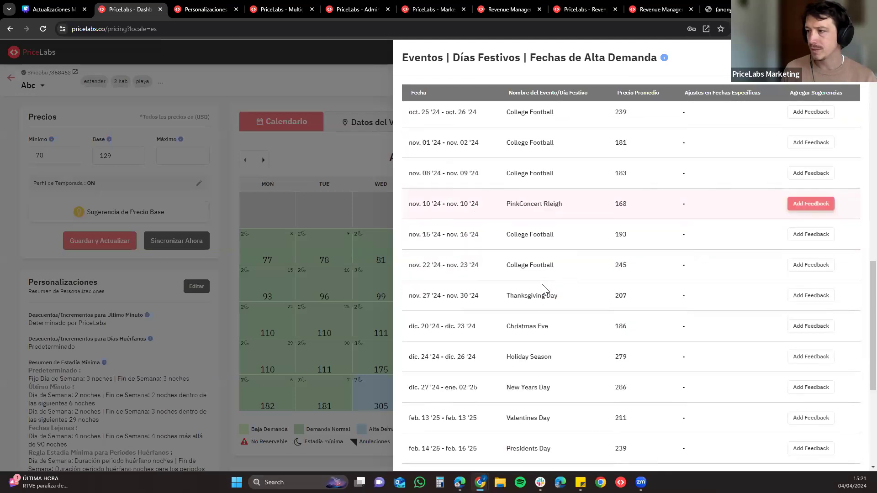
scroll(543, 288, up, 4)
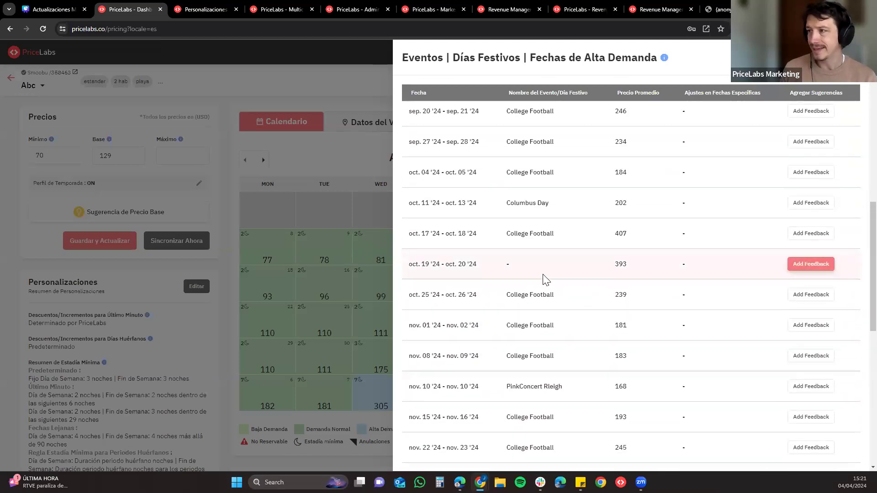
scroll(565, 286, down, 6)
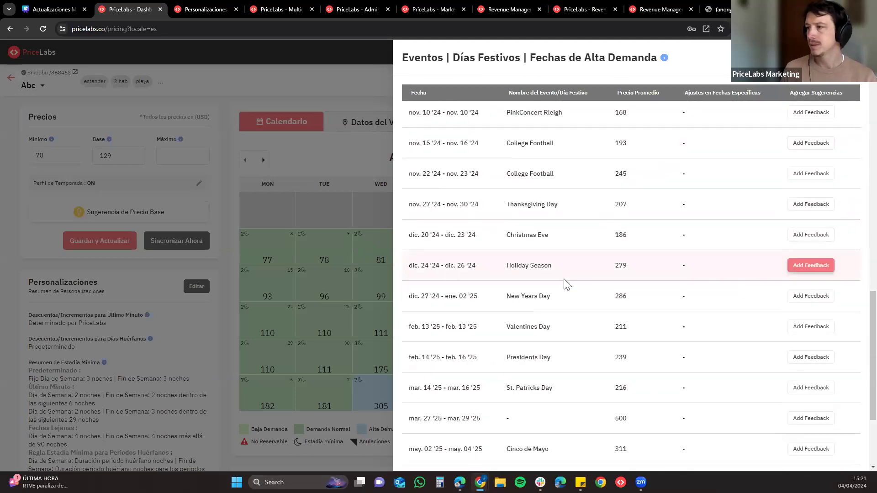
scroll(565, 284, down, 1)
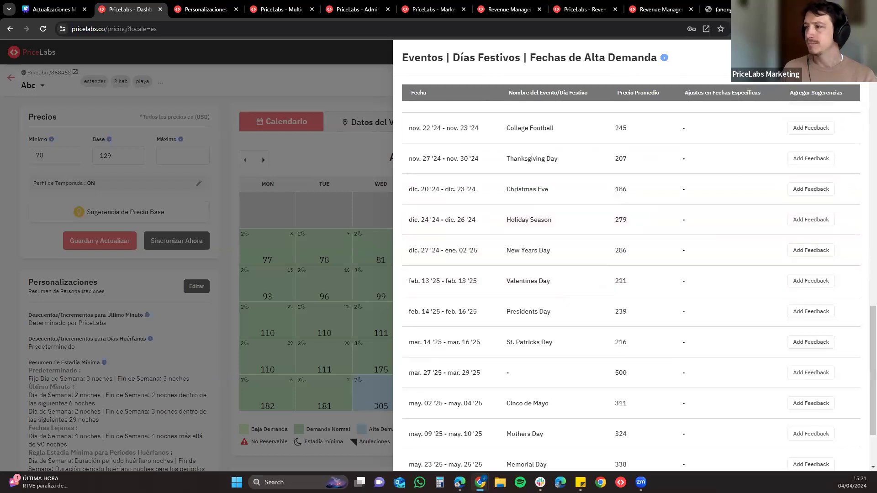
click(317, 194)
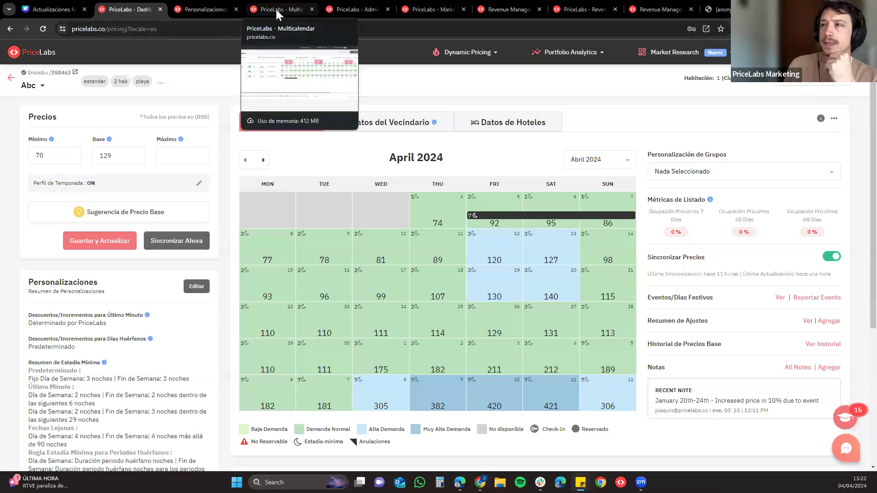
Switch to the Multicalendario showing Abc and two other listings from April 4 to May 4, 2024.
drag(276, 9, 199, 12)
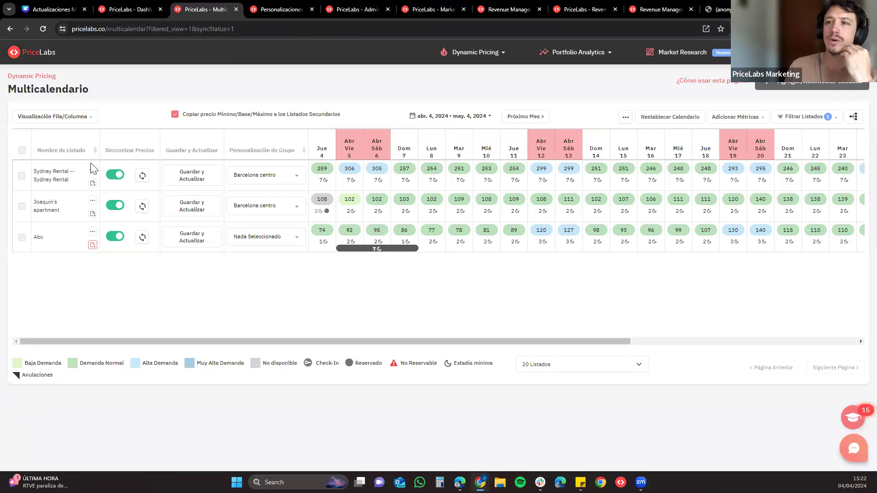
Read Abc's recent note, compare another listing's notes, then return to Abc's pricing page.
click(93, 246)
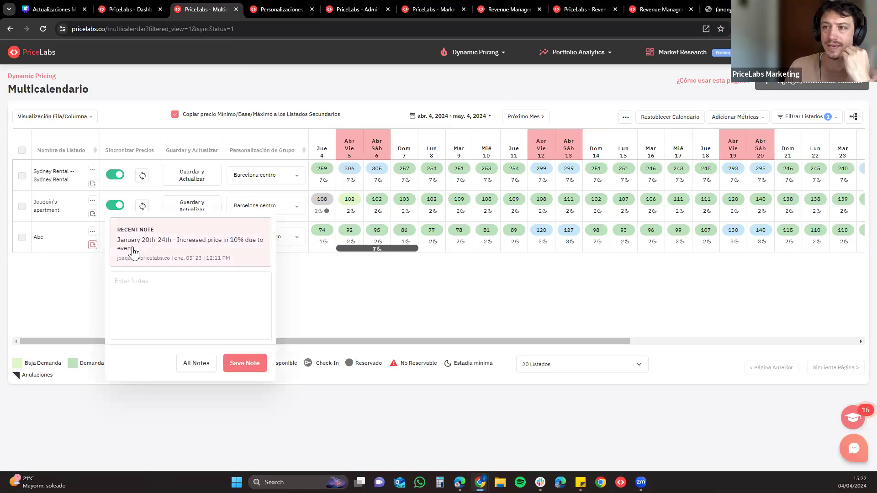
click(155, 306)
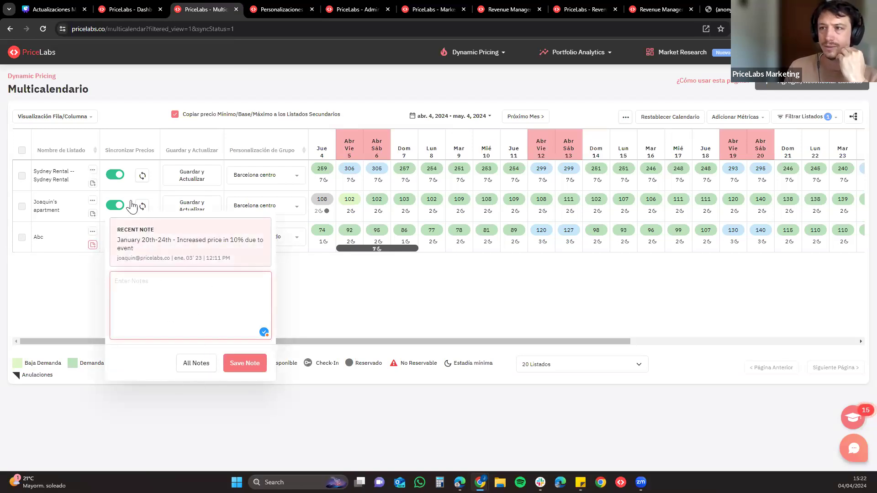
click(93, 216)
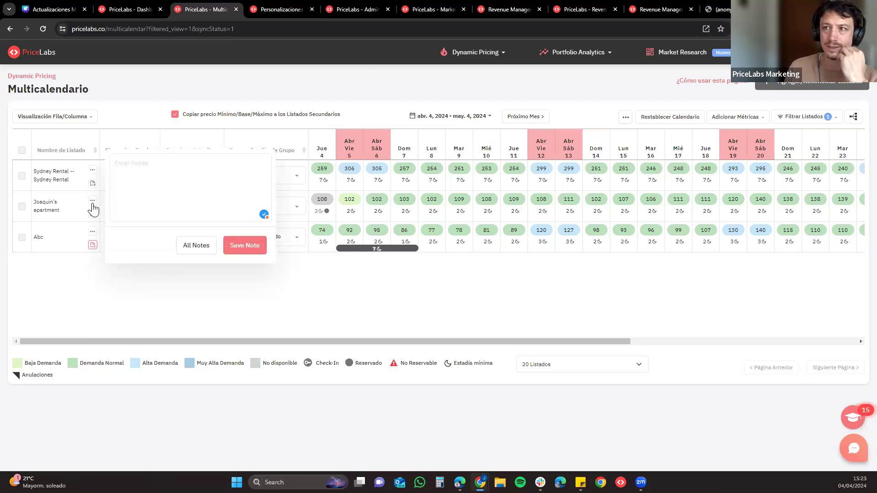
click(93, 245)
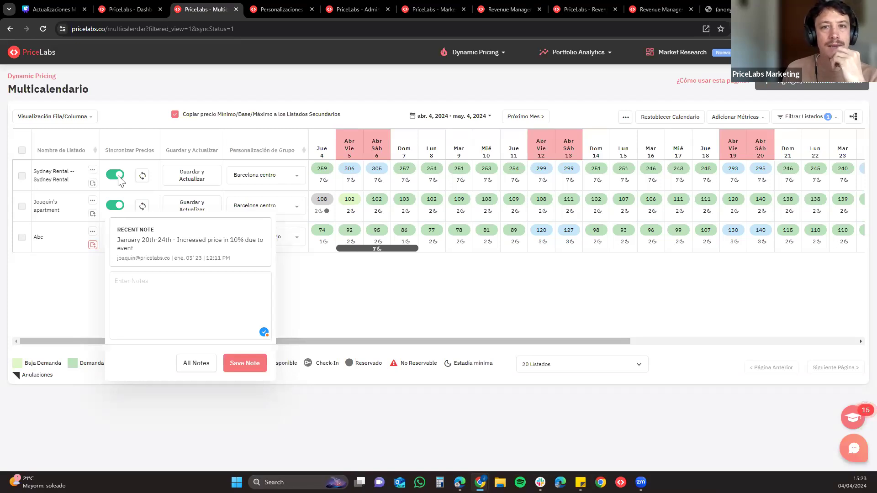
key(ctrl+shift+Tab)
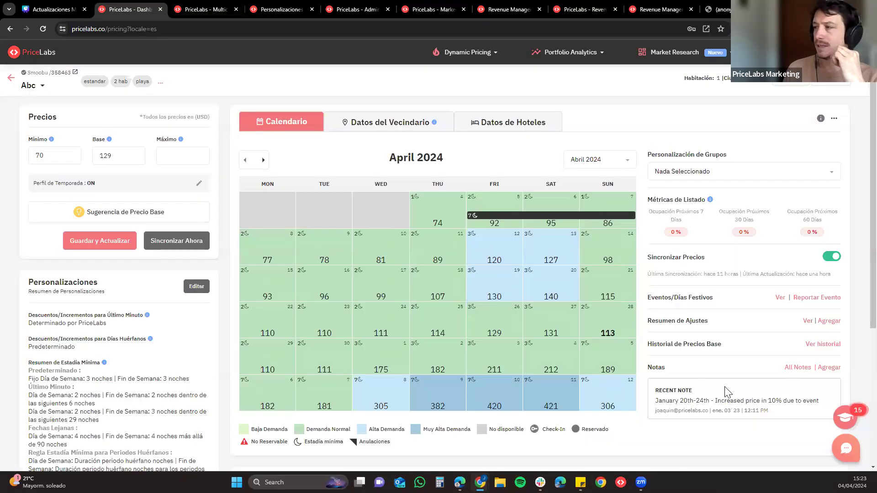
Dismiss the Reportar Evento form and reopen Abc's events and high-demand dates list.
click(820, 299)
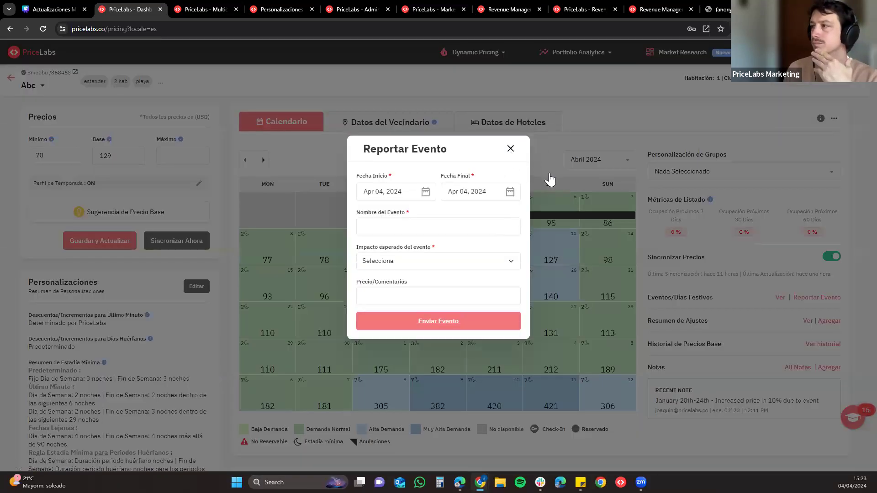
click(782, 302)
click(781, 300)
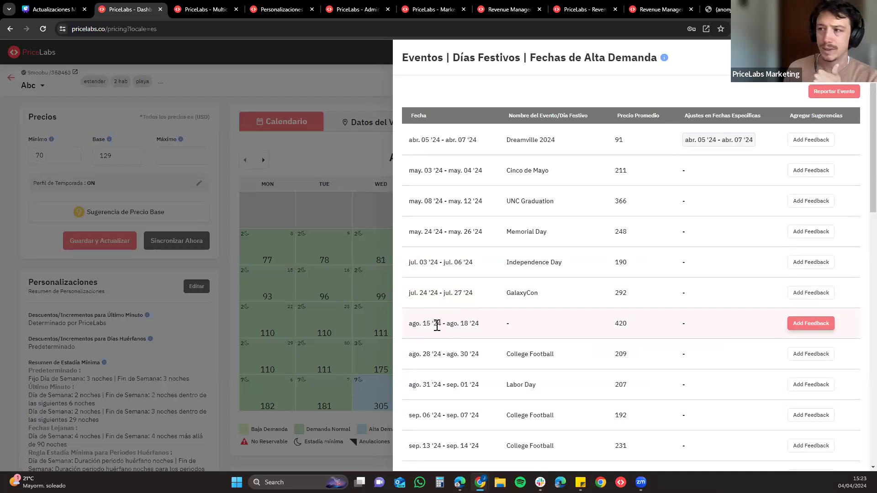
drag(419, 323, 479, 325)
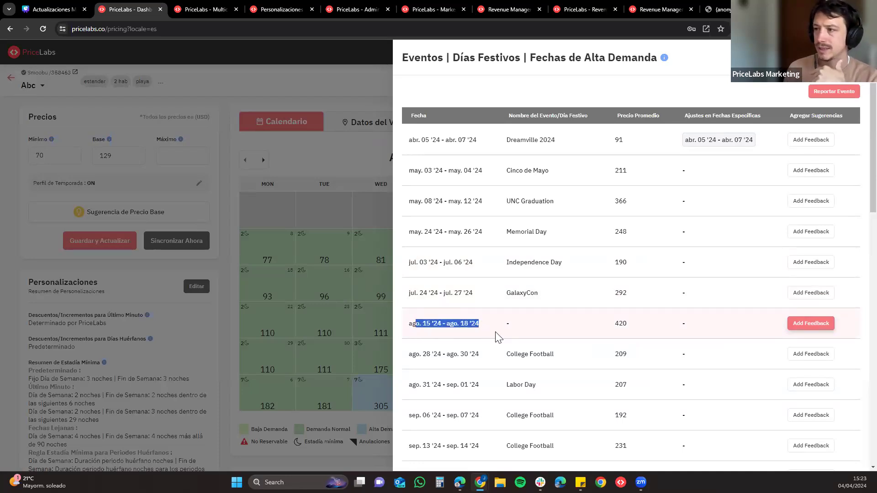
click(801, 329)
scroll(750, 398, down, 1)
click(740, 377)
scroll(789, 397, down, 1)
click(742, 365)
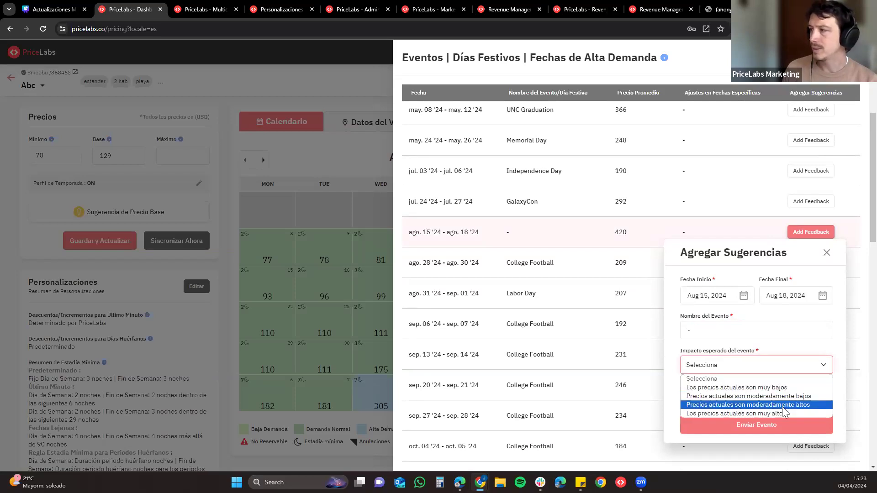
click(779, 336)
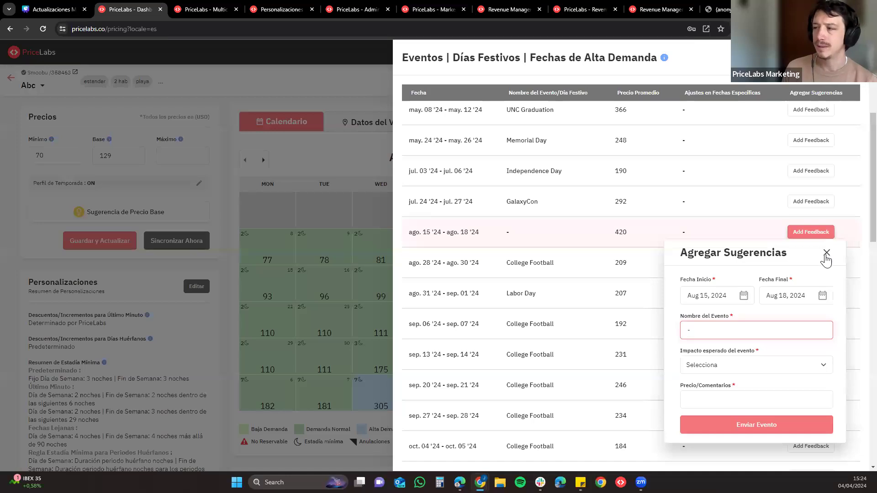
click(826, 255)
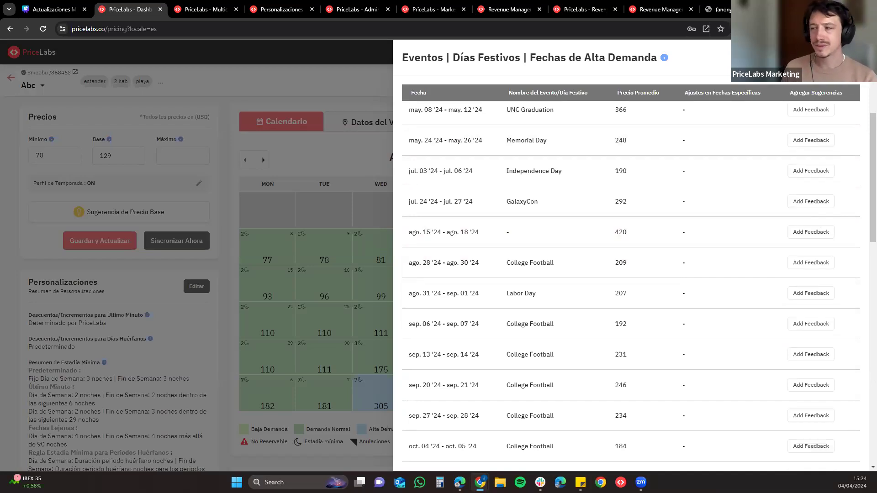
Review the events and holidays list a few more times, then bring up the calendar's month list.
key(Escape)
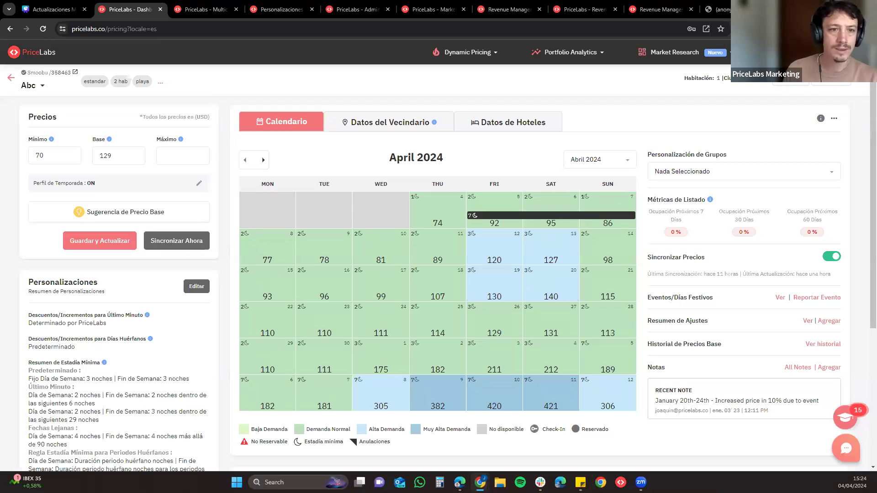
click(779, 299)
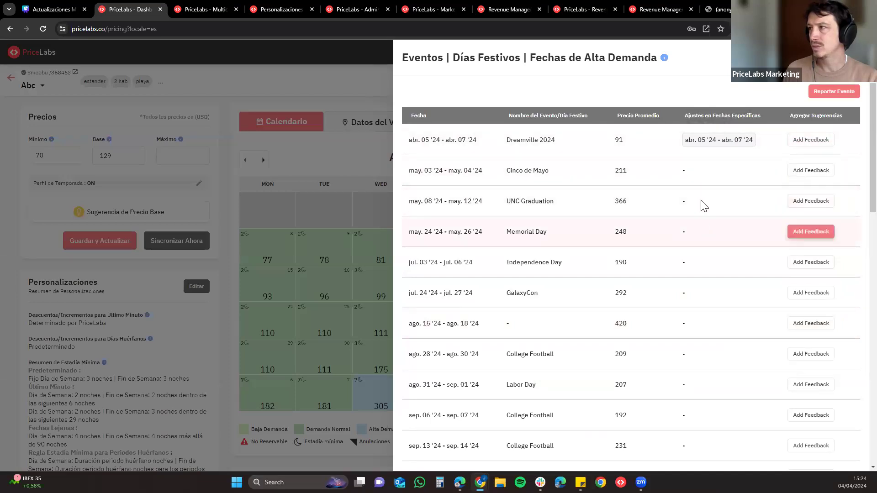
mouse_move(690, 153)
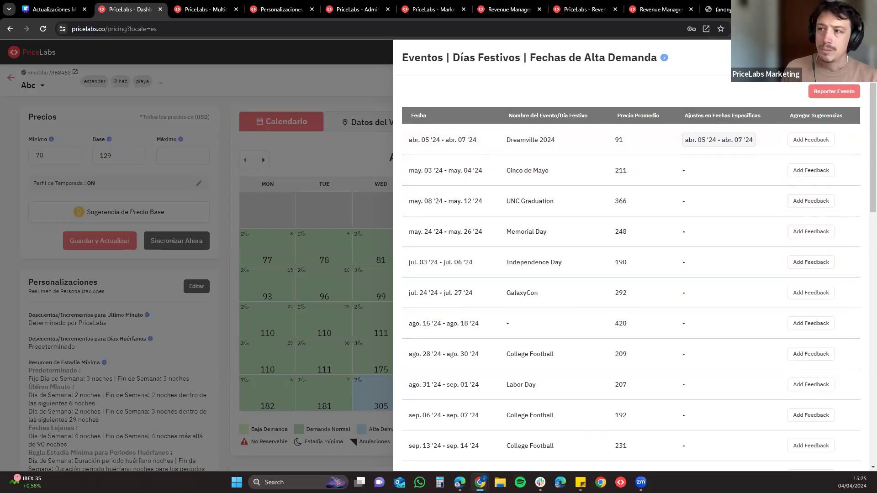
key(Escape)
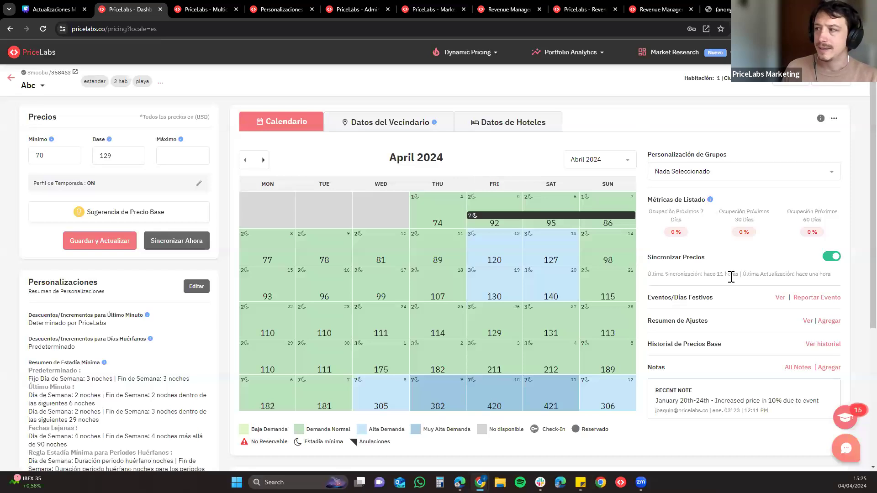
click(780, 298)
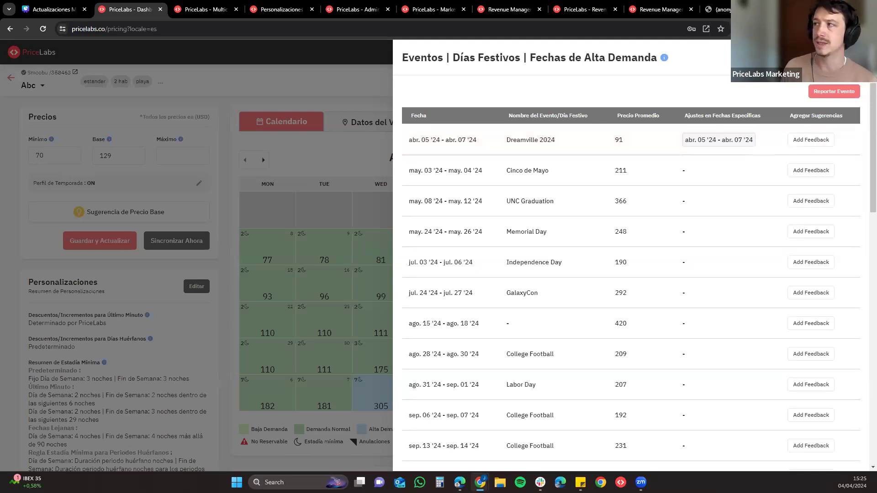
key(Escape)
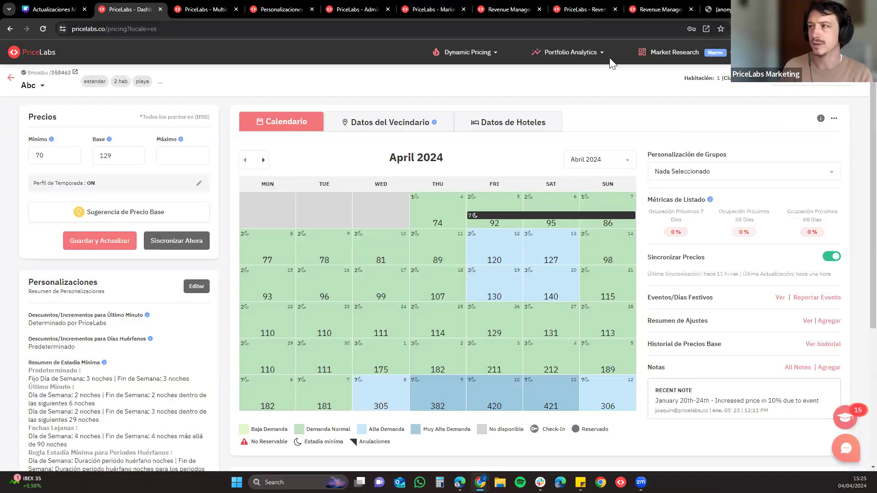
click(586, 163)
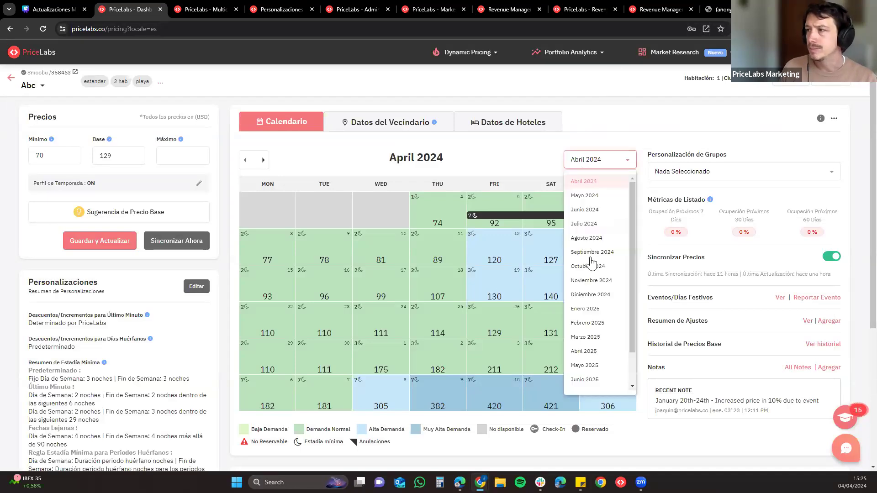
Add a 250 minimum price and 5-night minimum stay for December 24–31, 2024.
click(594, 295)
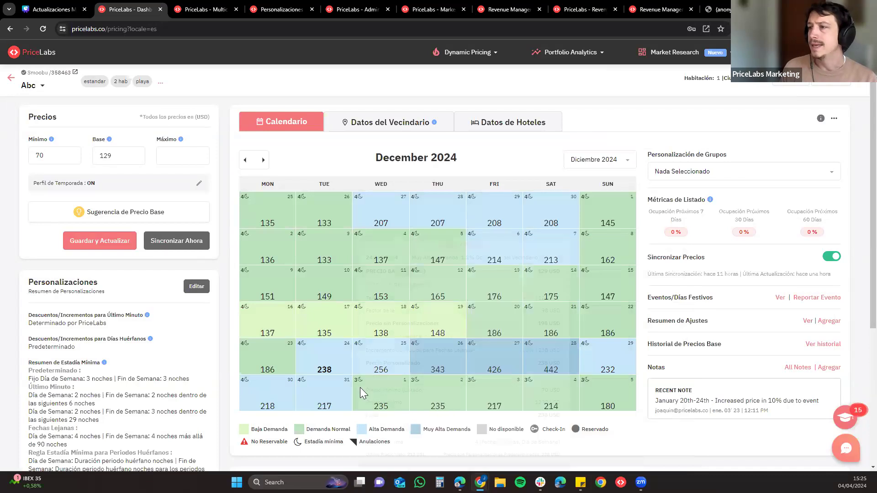
drag(321, 364, 337, 395)
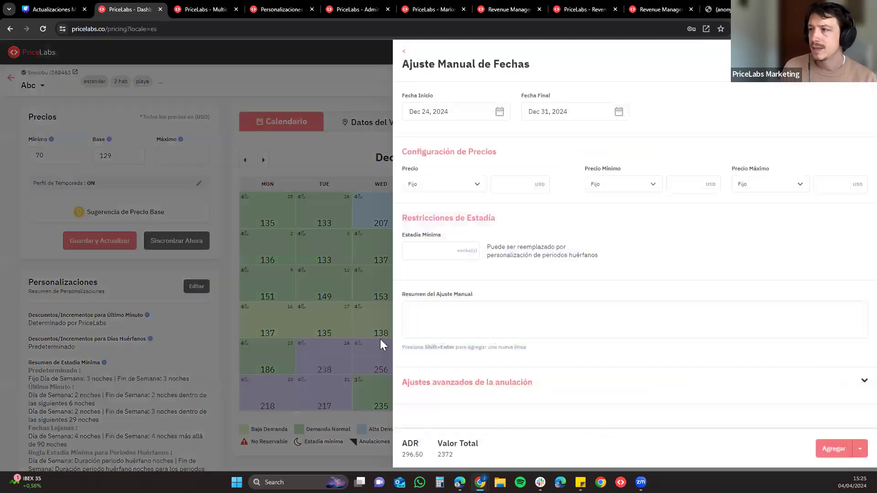
click(694, 188)
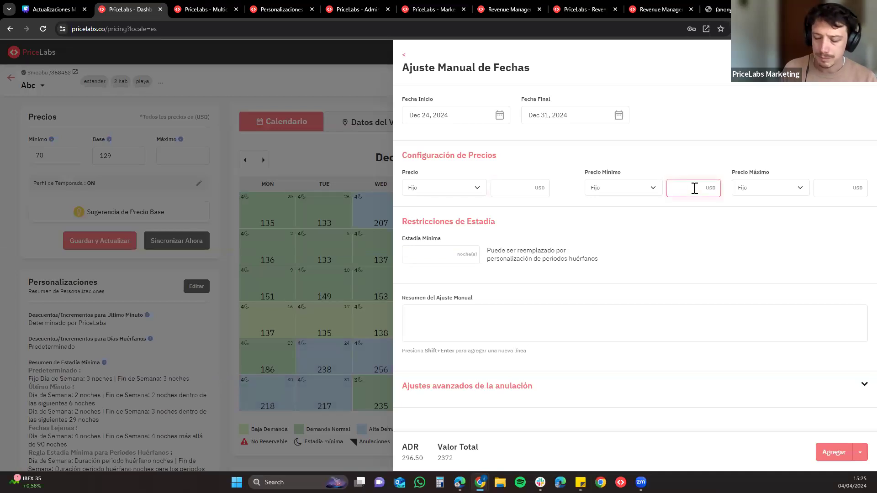
text(250)
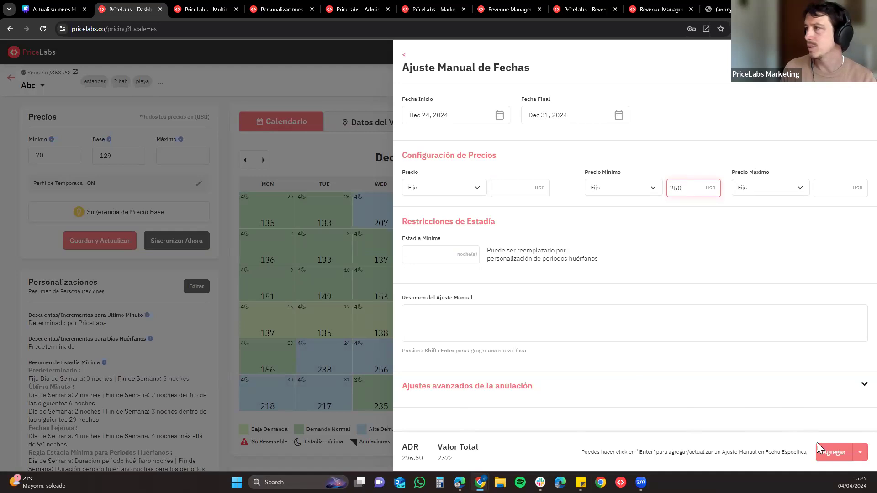
click(436, 255)
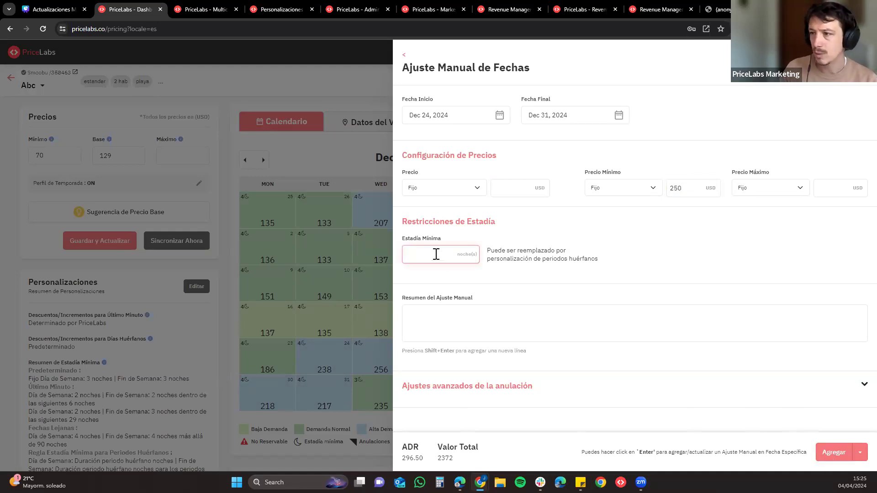
text(5)
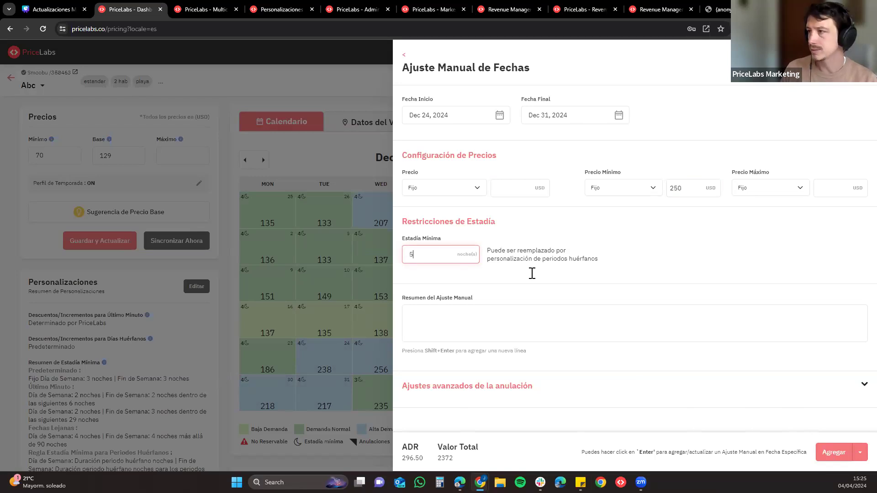
click(840, 462)
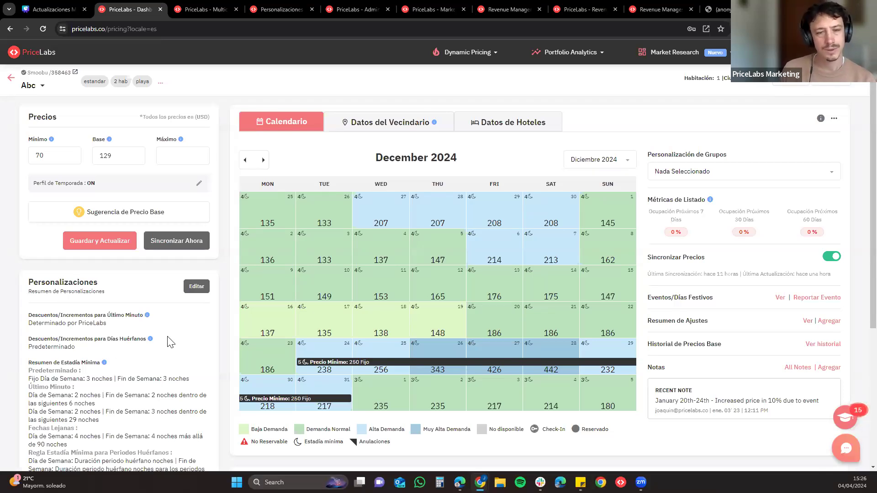
Move the calendar from December back to April 2024.
click(246, 163)
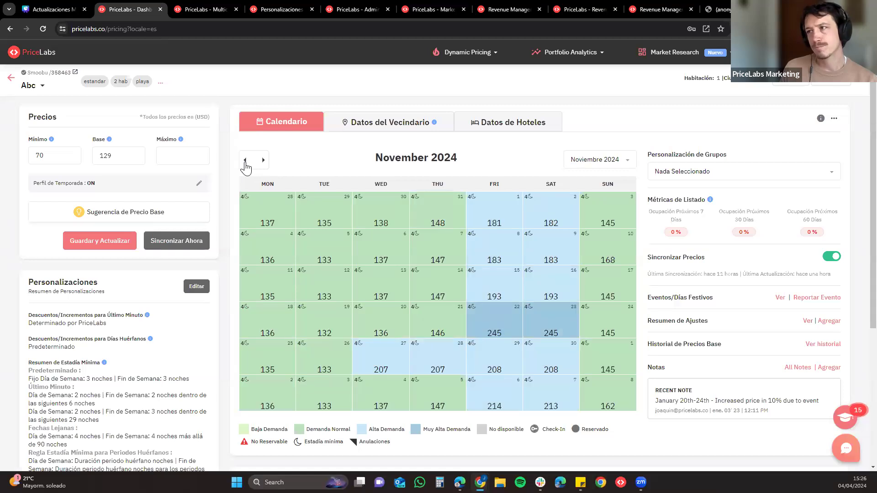
click(597, 159)
click(596, 182)
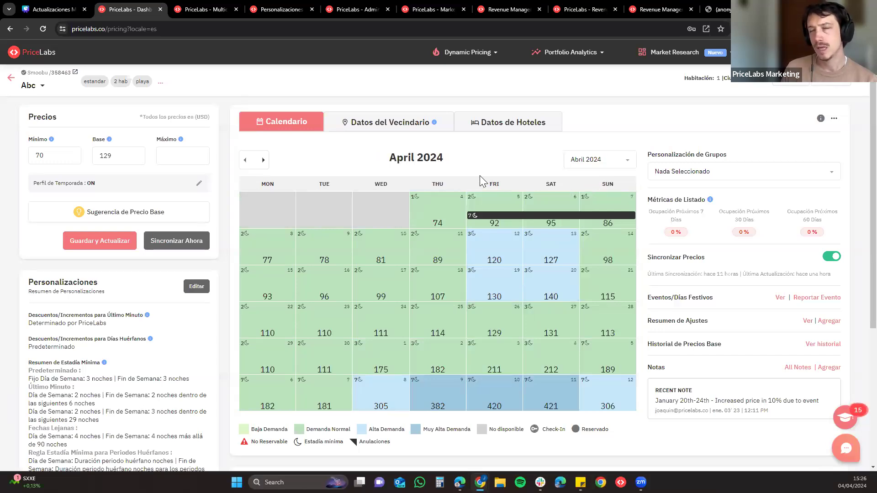
Check the 24 April price breakdown and reopen the Datos del Vecindario chart.
click(379, 127)
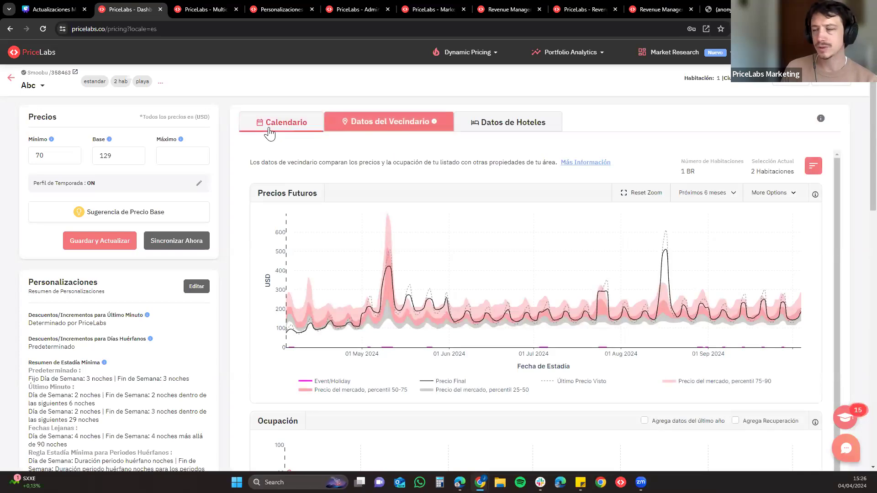
click(269, 129)
mouse_move(383, 336)
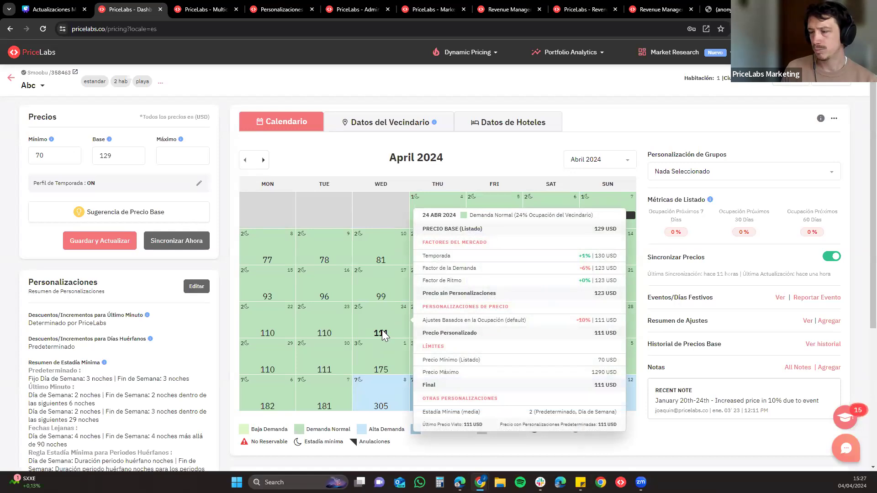
click(357, 123)
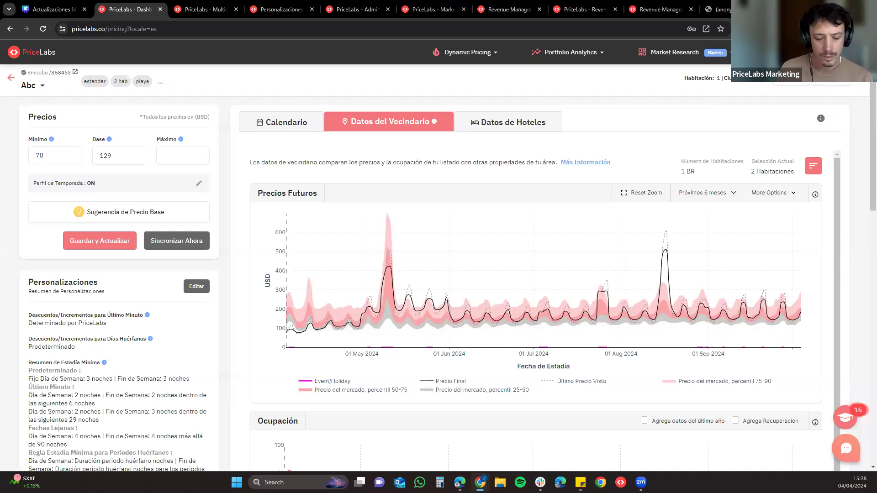
key(alt+Tab)
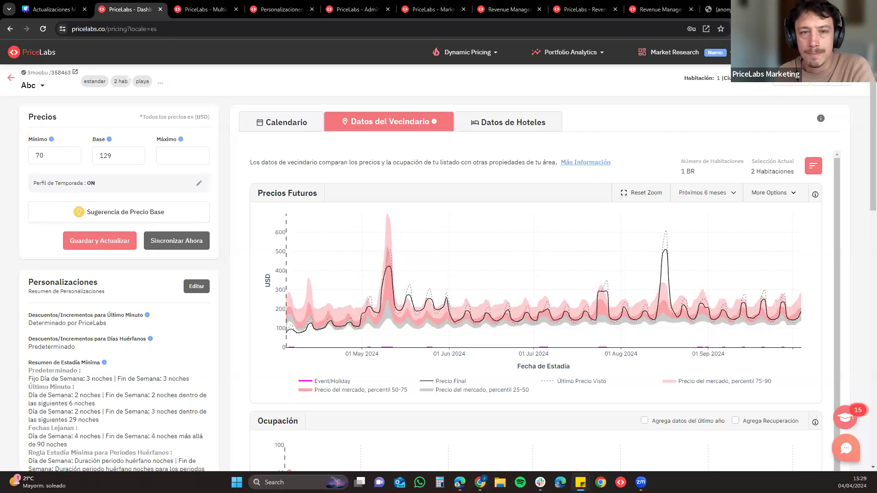
In Canva's Actualizaciones Marzo deck, present slide 11 'Past 2 Years' Data in Market Dashboards' full screen.
click(47, 9)
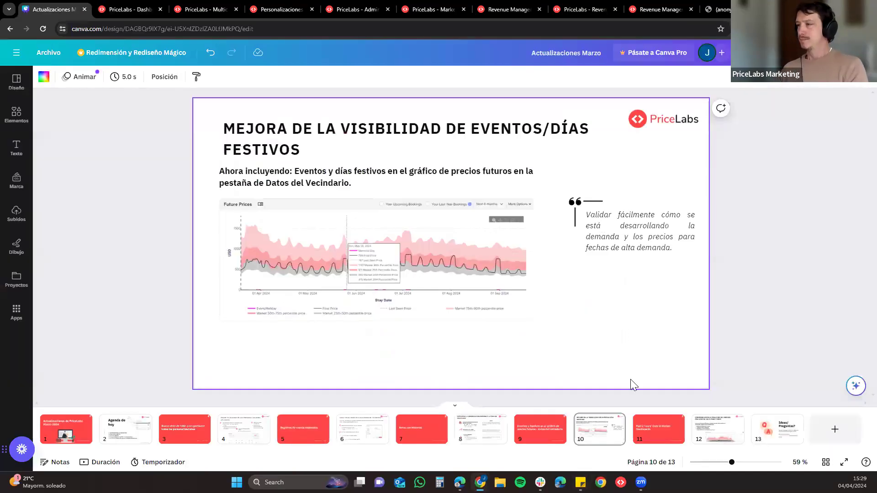
click(652, 436)
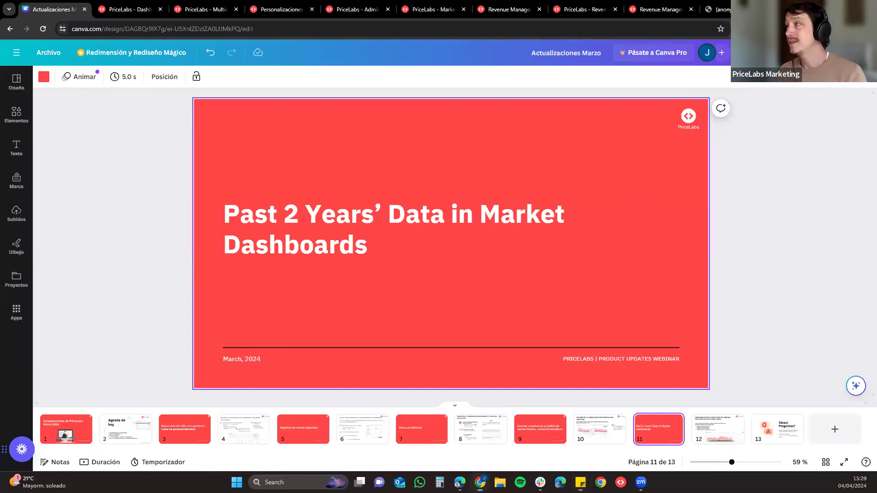
click(770, 53)
click(761, 337)
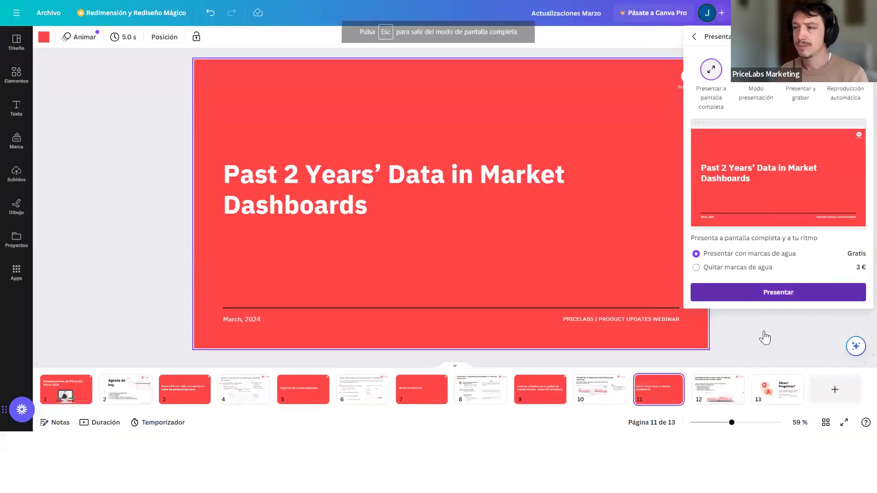
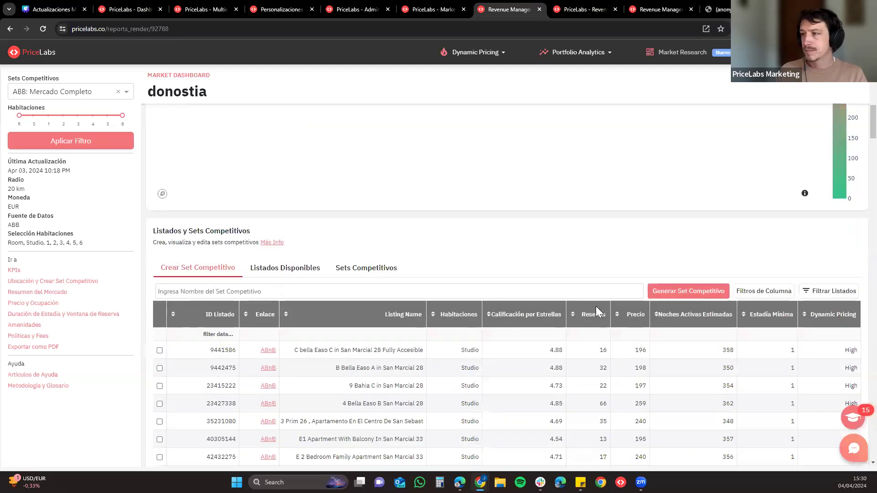
Inspect bar values in the Resumen del Mercado revenue charts.
scroll(502, 275, down, 4)
scroll(485, 363, down, 6)
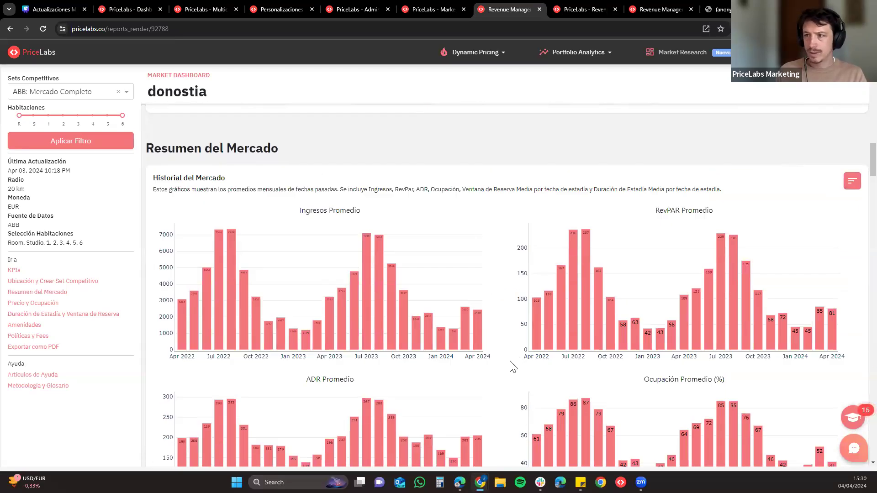
mouse_move(482, 350)
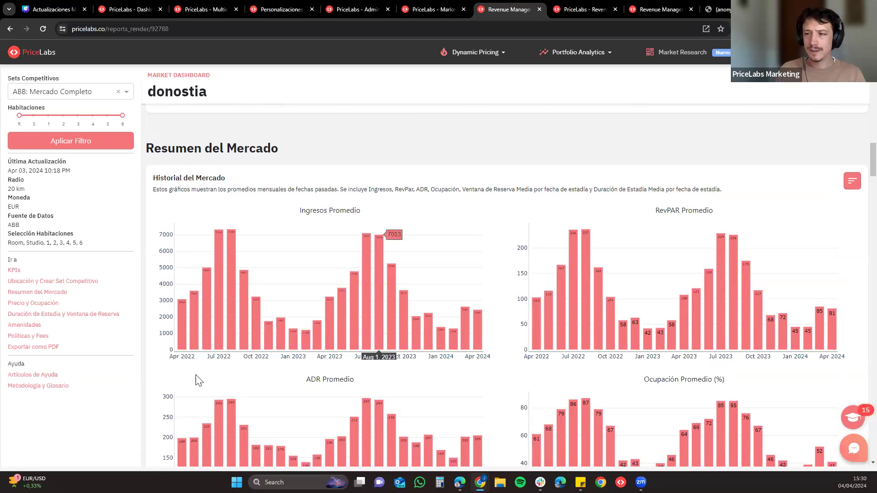
mouse_move(183, 344)
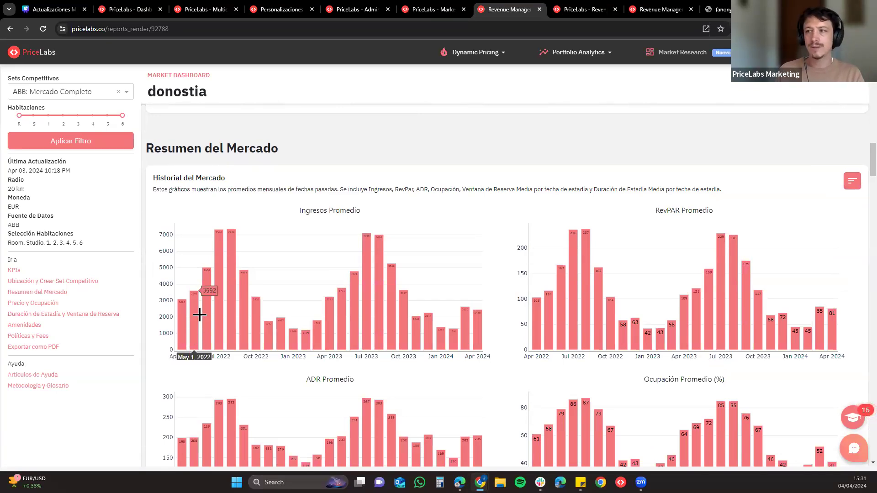
mouse_move(184, 325)
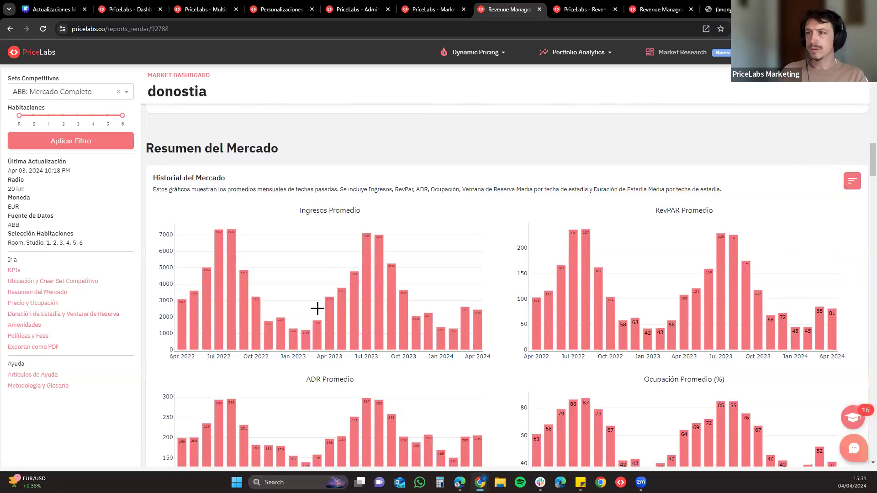
Move down past the summary table and supply-demand charts to Ocupación Futura, Reservas y Cancelaciones.
scroll(282, 227, down, 1)
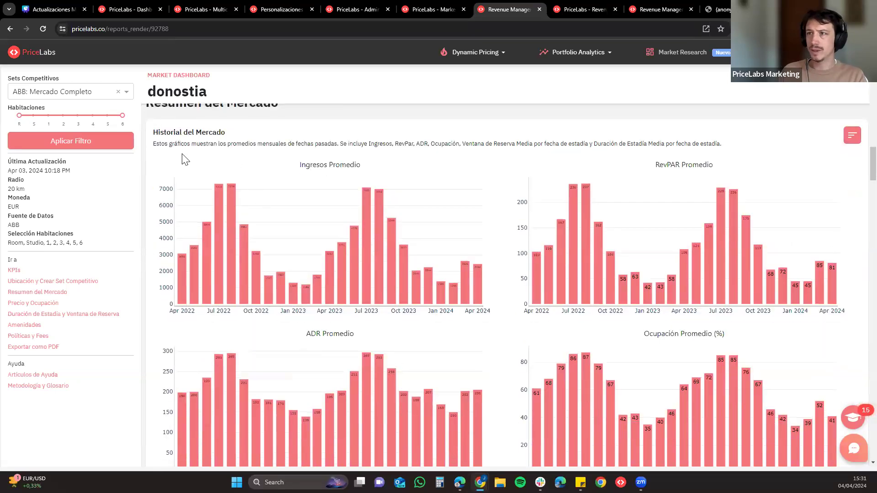
scroll(270, 324, down, 10)
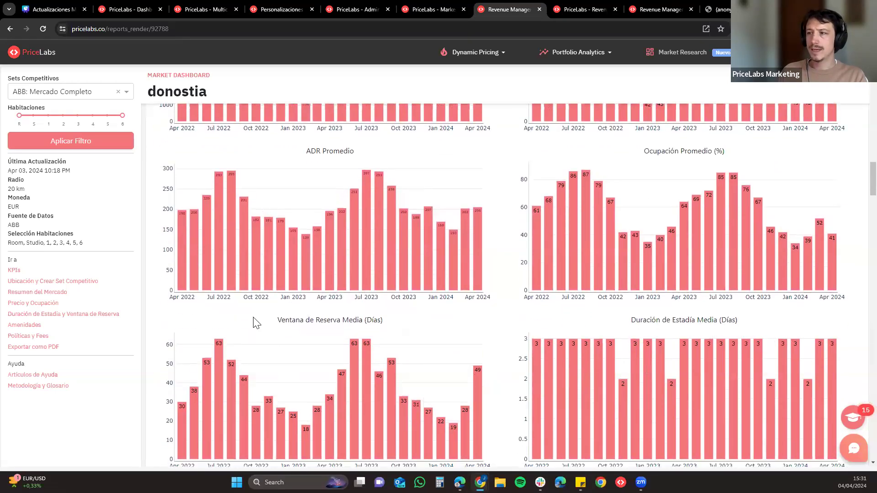
scroll(256, 324, down, 5)
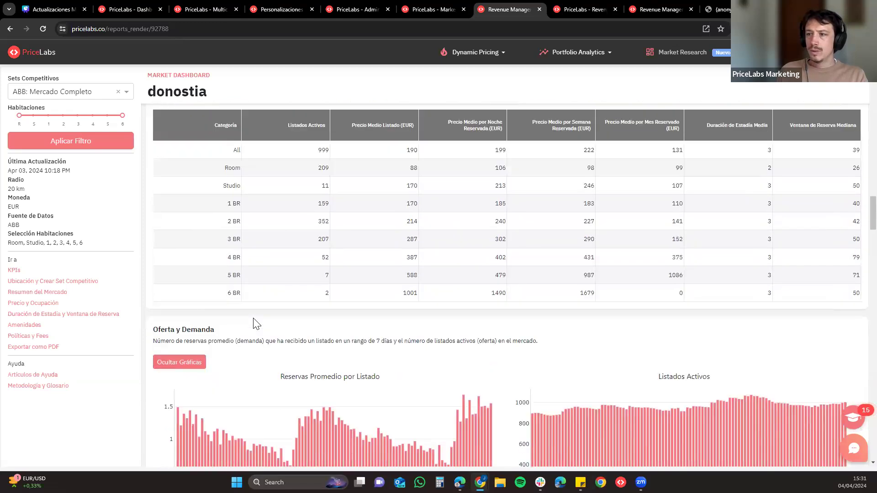
scroll(256, 324, down, 1)
mouse_move(183, 409)
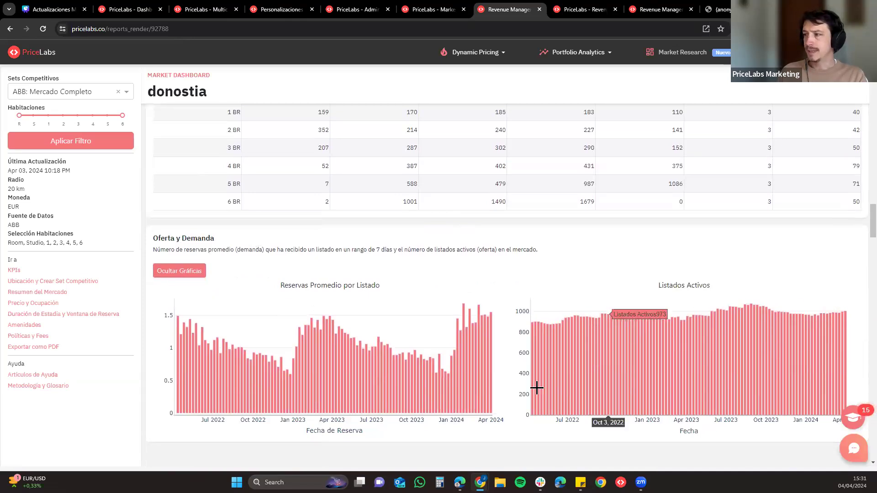
scroll(461, 431, down, 1)
scroll(461, 431, down, 1)
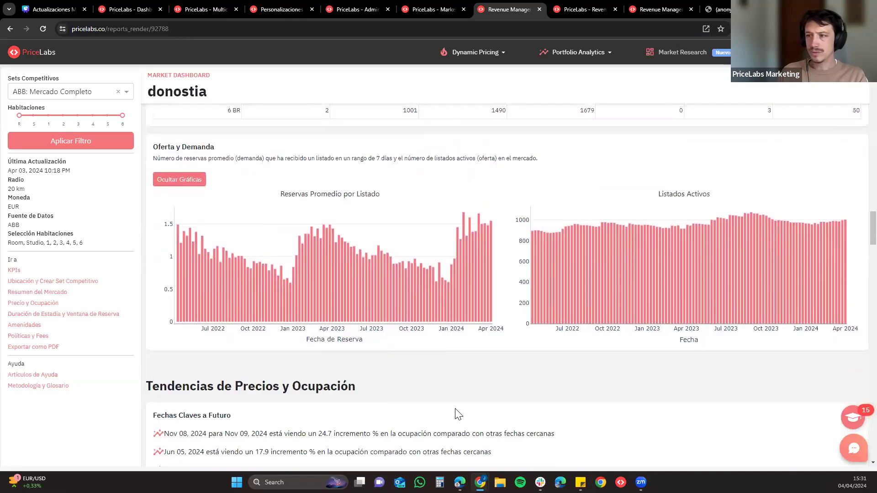
scroll(443, 375, down, 4)
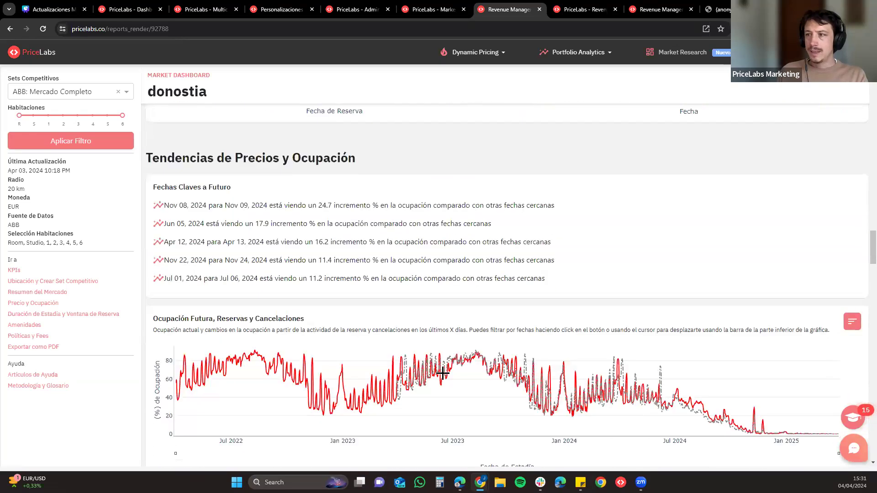
scroll(443, 373, down, 2)
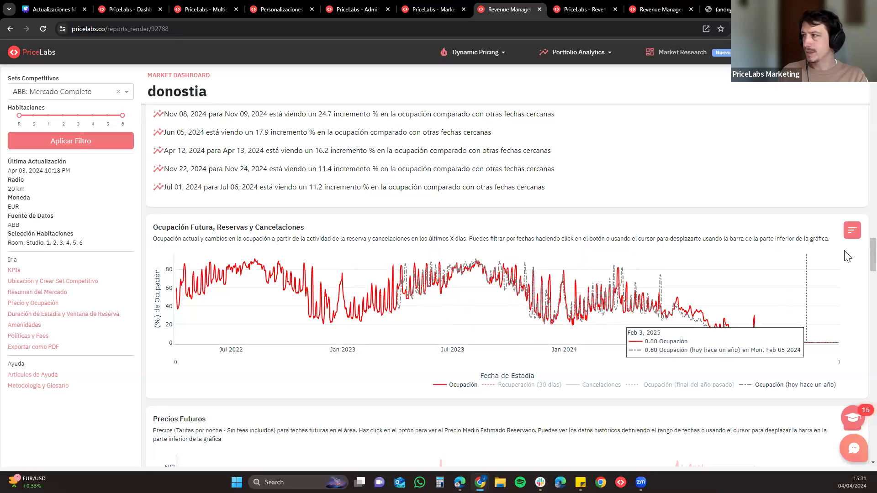
Widen the future occupancy chart's date range to span April 2022 through late 2023.
click(852, 231)
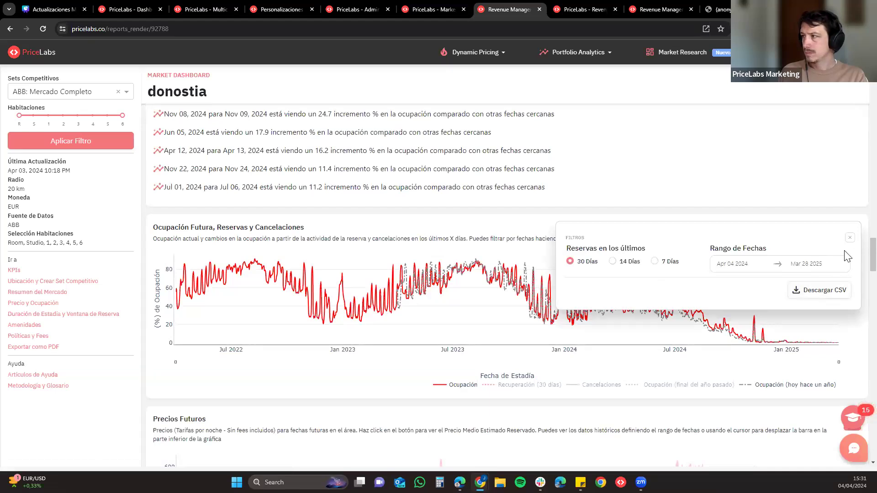
click(831, 264)
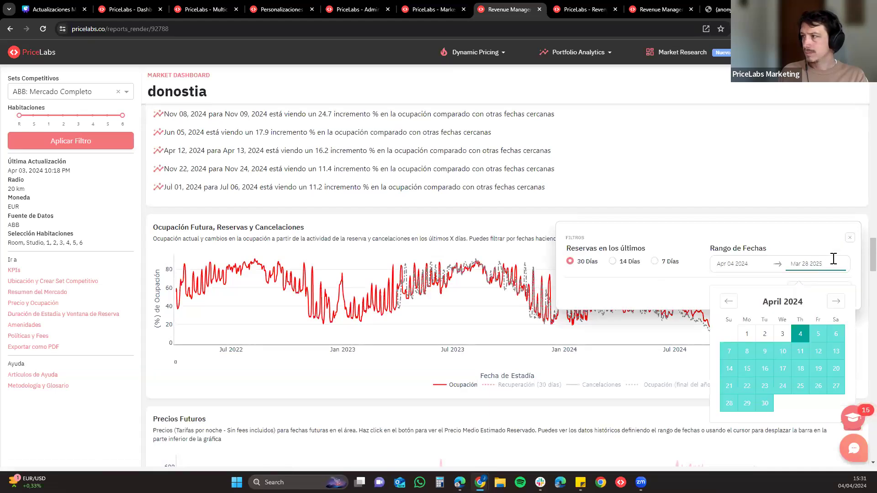
click(851, 238)
click(850, 239)
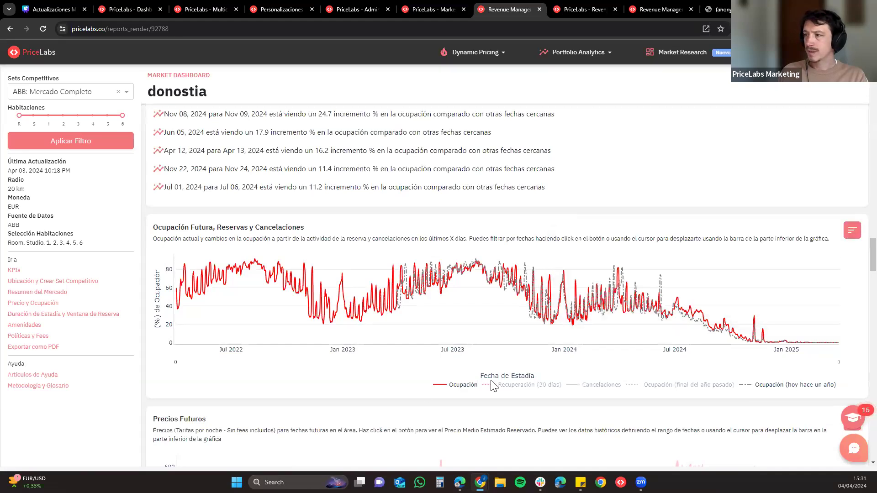
drag(436, 353, 476, 353)
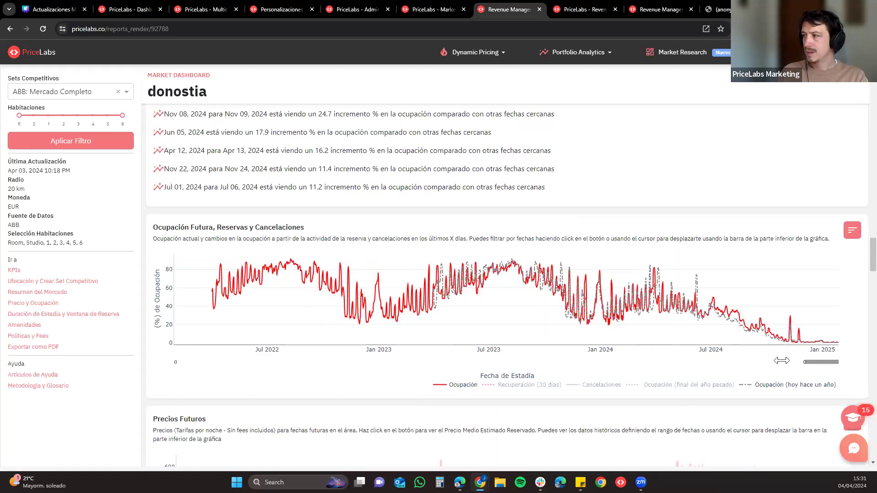
drag(805, 362, 549, 371)
Pass Precios Futuros and the day-of-week charts, then shift the Duración de Estadía por Fecha de Estadía chart's range.
scroll(392, 427, down, 2)
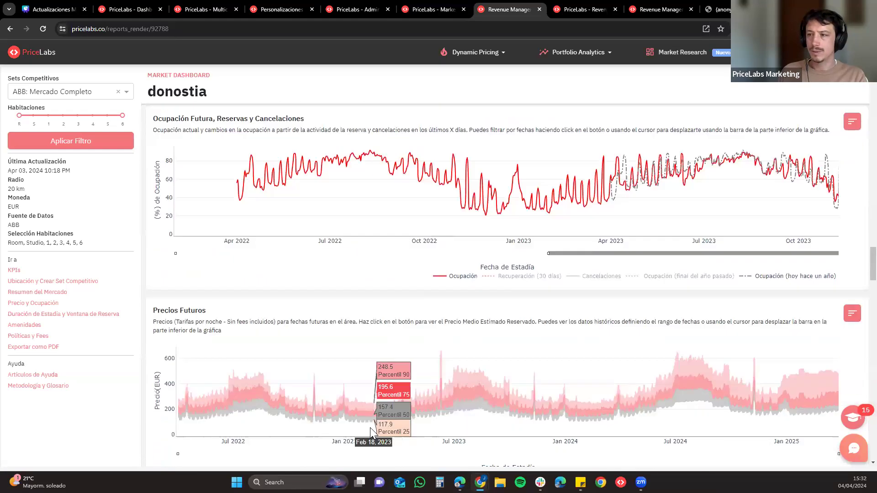
scroll(167, 414, down, 3)
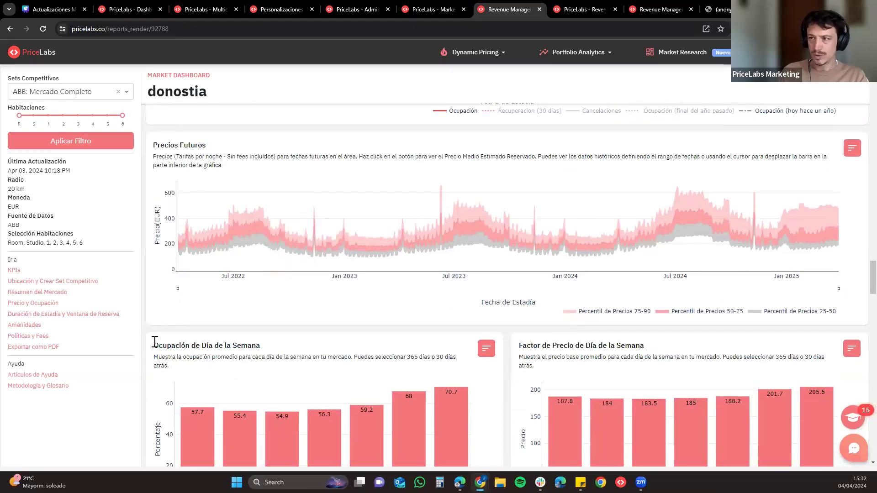
scroll(154, 356, down, 2)
scroll(152, 365, down, 6)
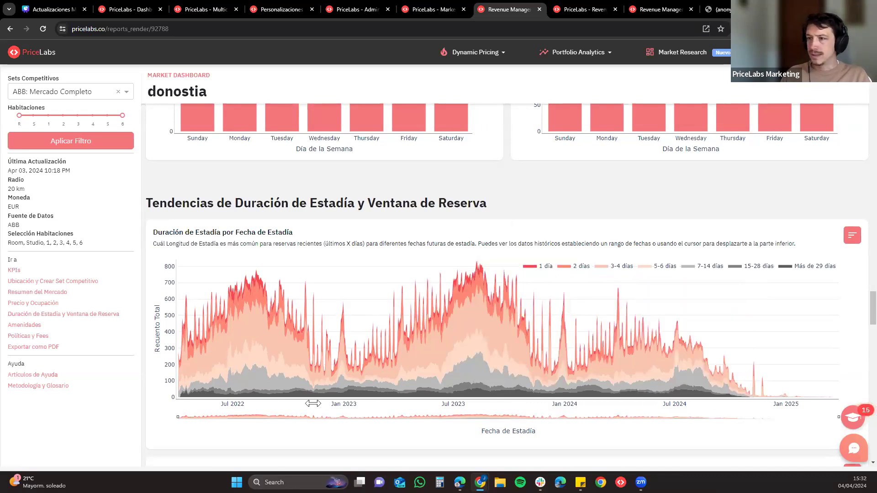
mouse_move(194, 404)
mouse_down()
mouse_move(212, 403)
mouse_move(184, 406)
mouse_up()
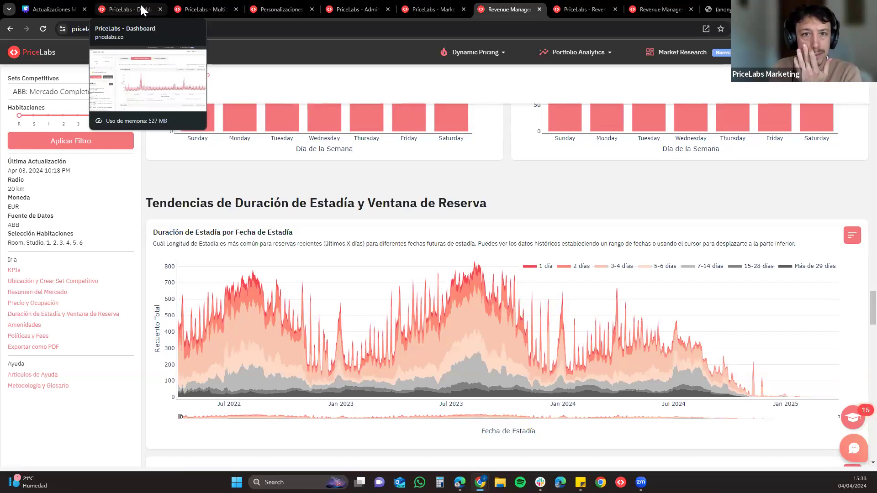
click(141, 7)
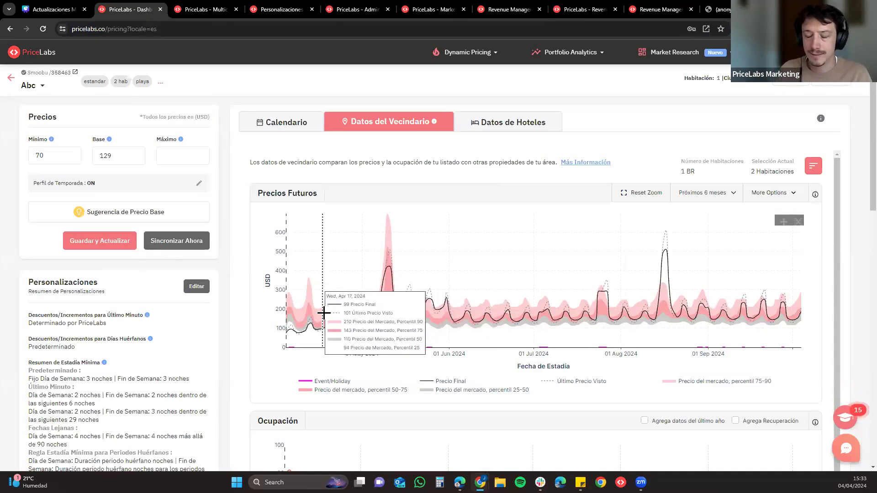
scroll(322, 347, down, 6)
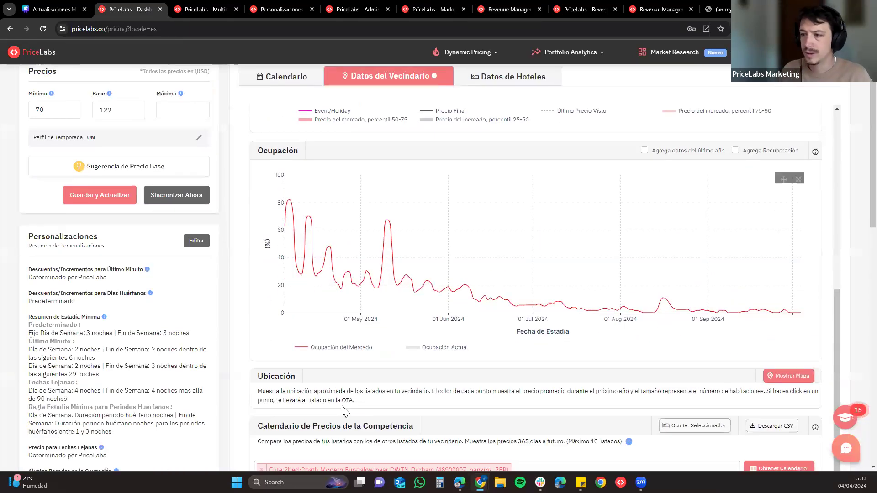
scroll(754, 260, down, 5)
scroll(688, 236, down, 4)
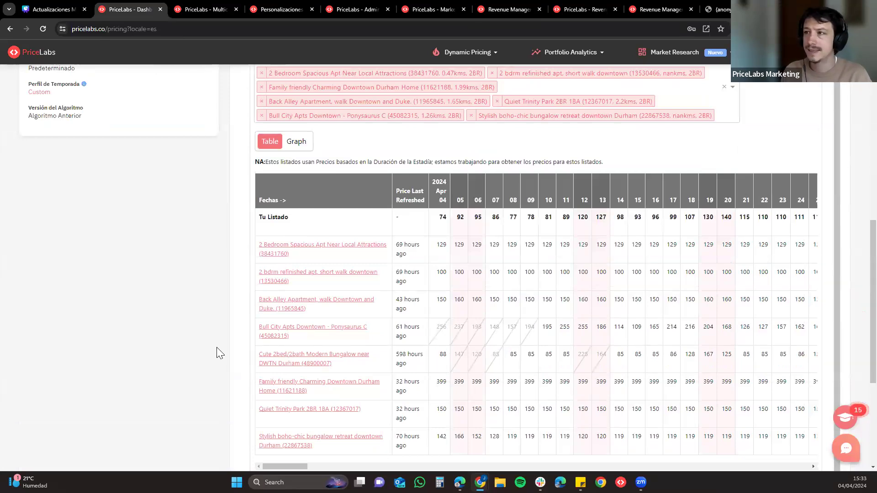
scroll(217, 347, up, 10)
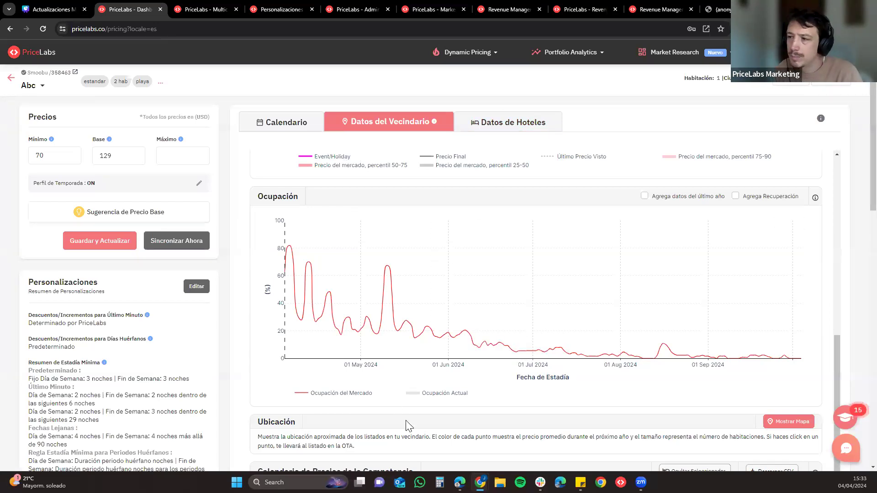
scroll(397, 411, down, 4)
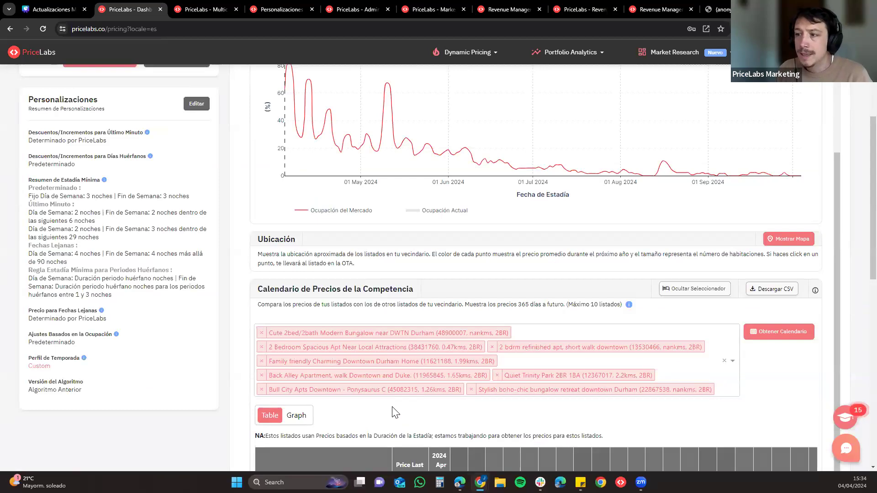
scroll(395, 409, down, 3)
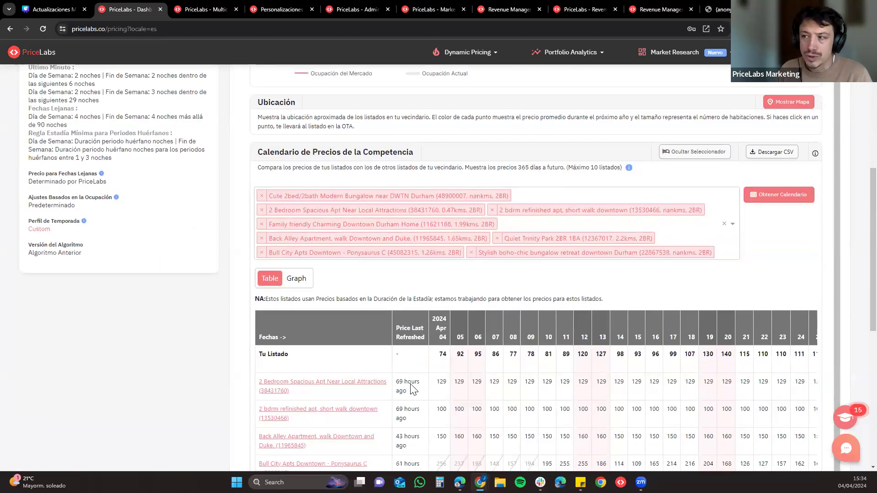
scroll(406, 398, down, 2)
drag(396, 234, 432, 249)
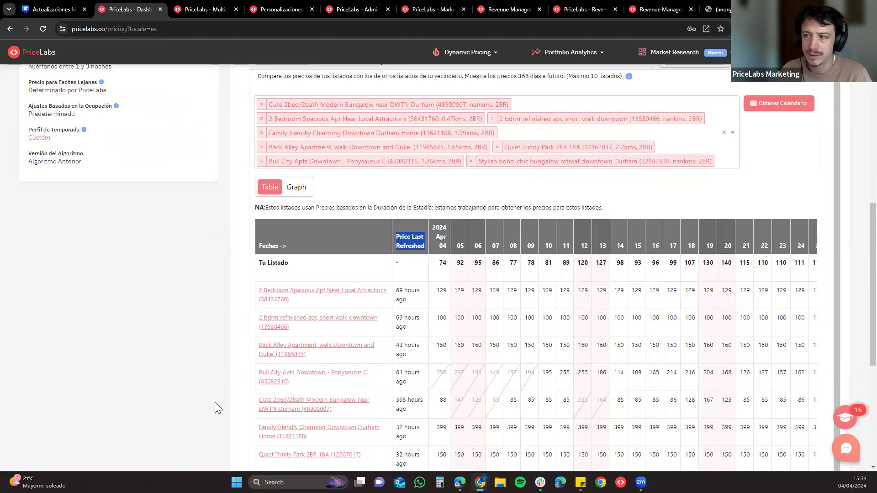
scroll(211, 394, down, 2)
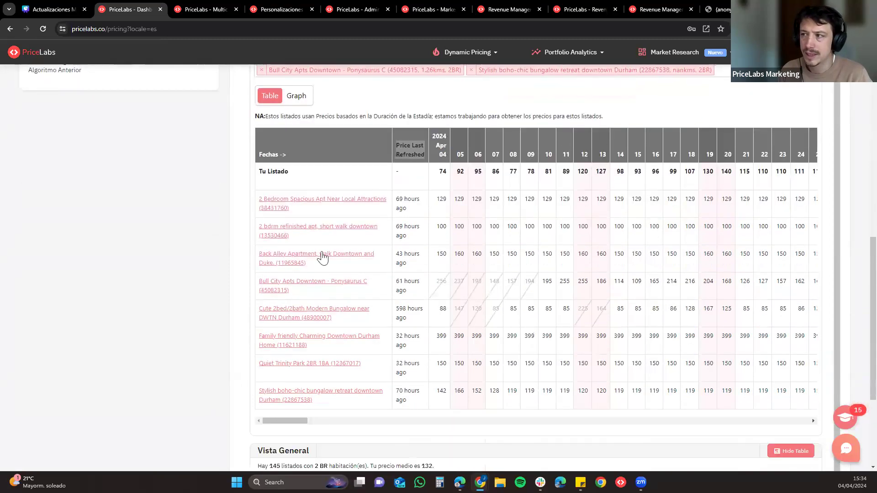
click(399, 201)
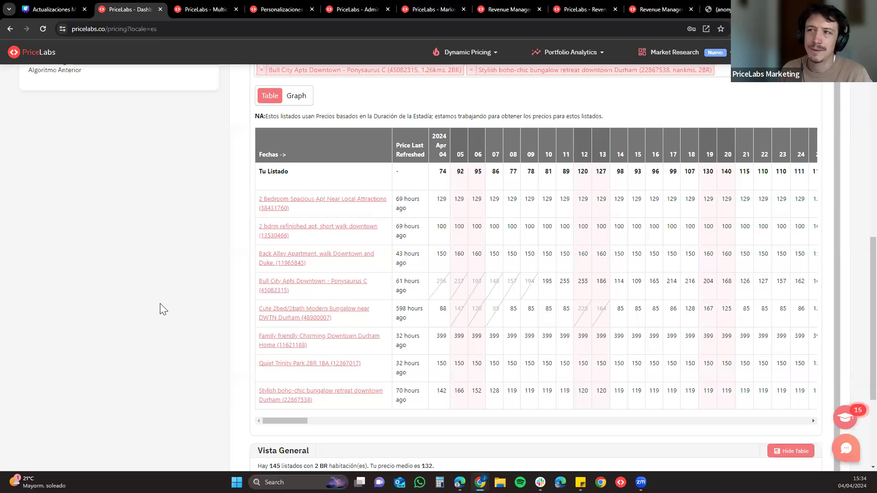
scroll(160, 304, up, 5)
scroll(144, 386, up, 5)
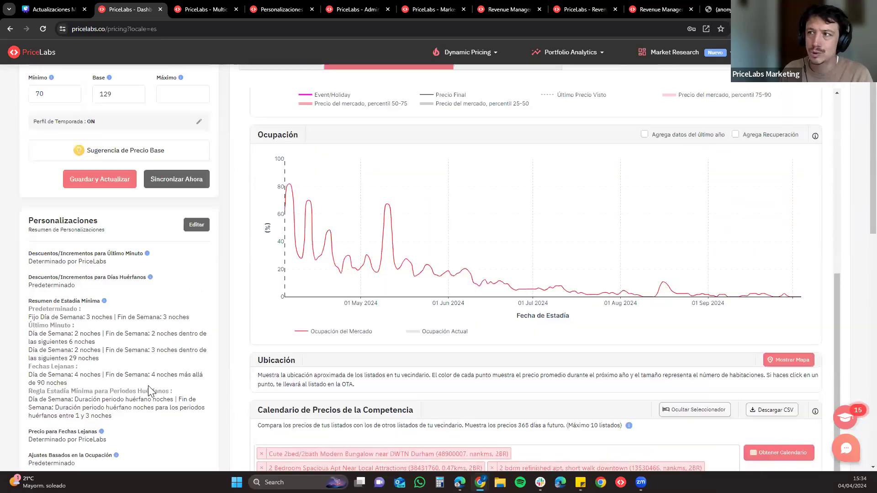
scroll(214, 400, down, 8)
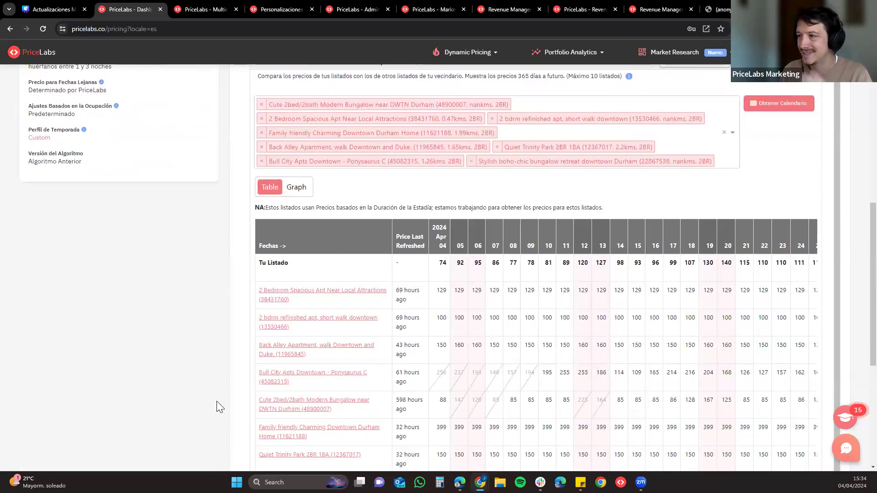
scroll(197, 416, down, 2)
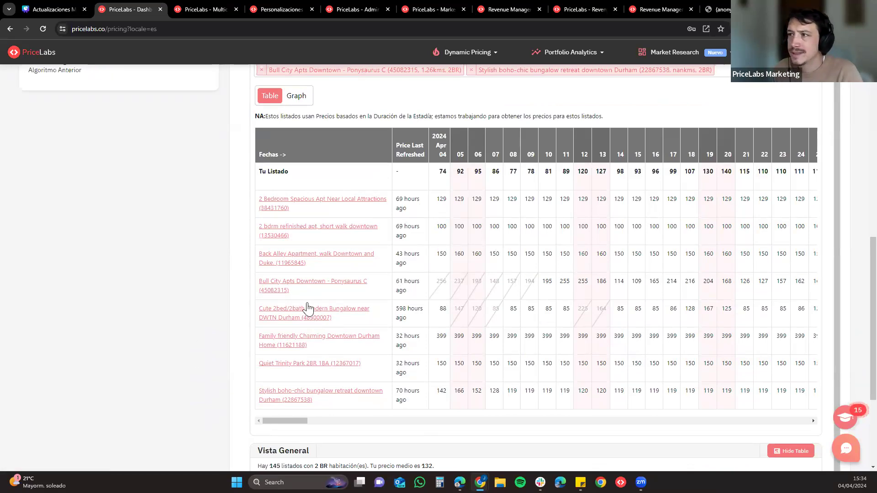
double_click(439, 199)
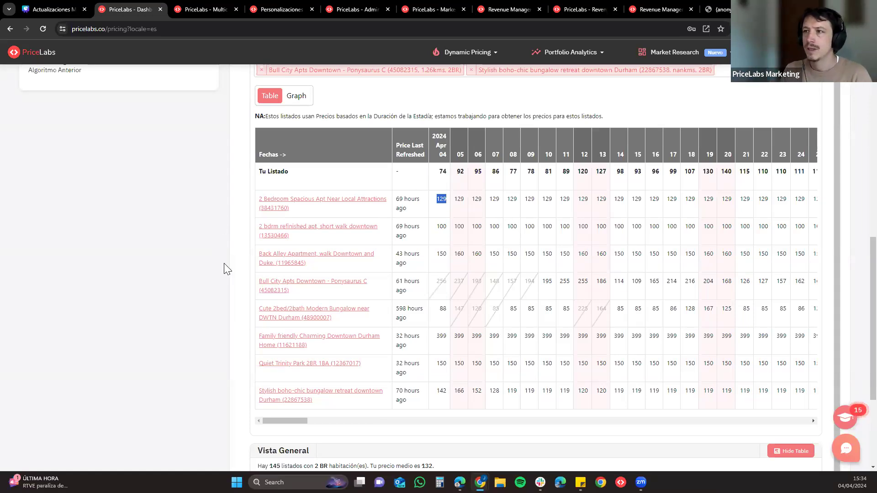
scroll(227, 272, up, 5)
scroll(227, 274, up, 5)
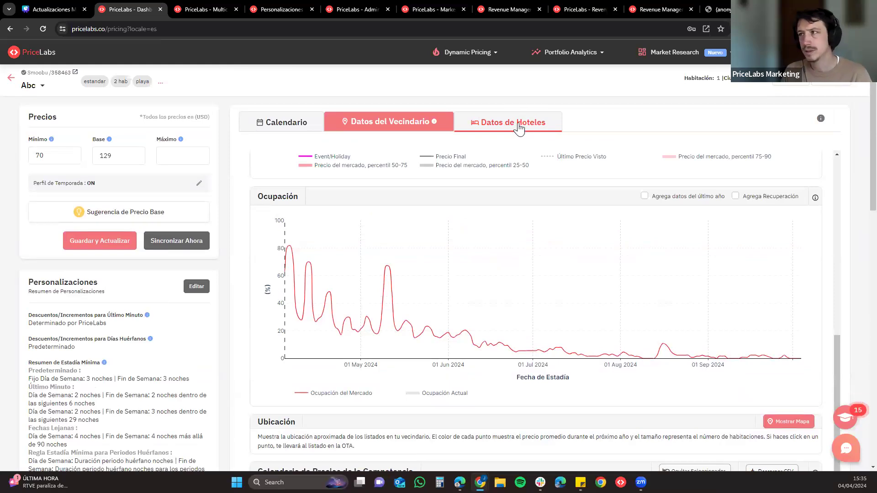
Switch to Datos de Hoteles, check the Duración de Estadía options, and reach the Durham hotel price chart.
click(522, 123)
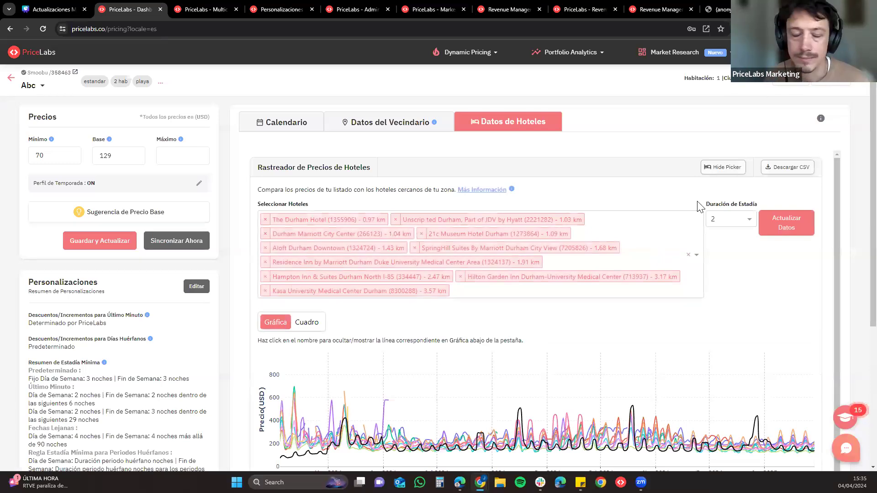
click(730, 220)
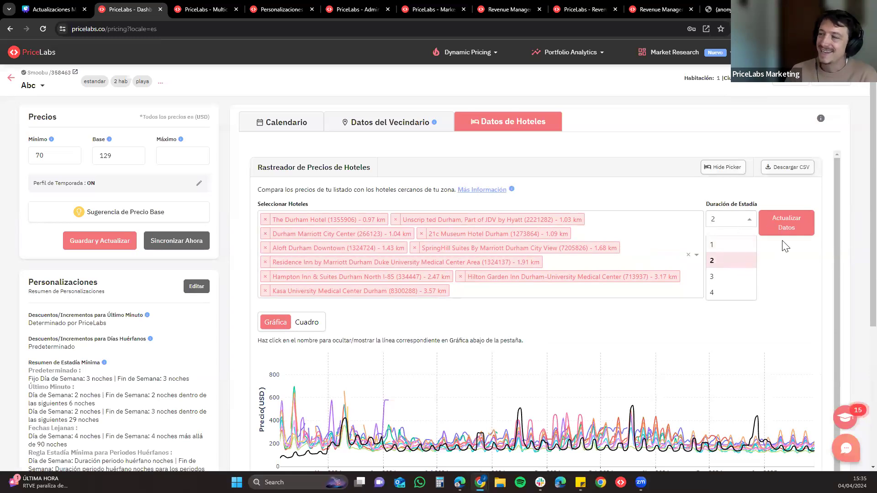
scroll(462, 365, down, 3)
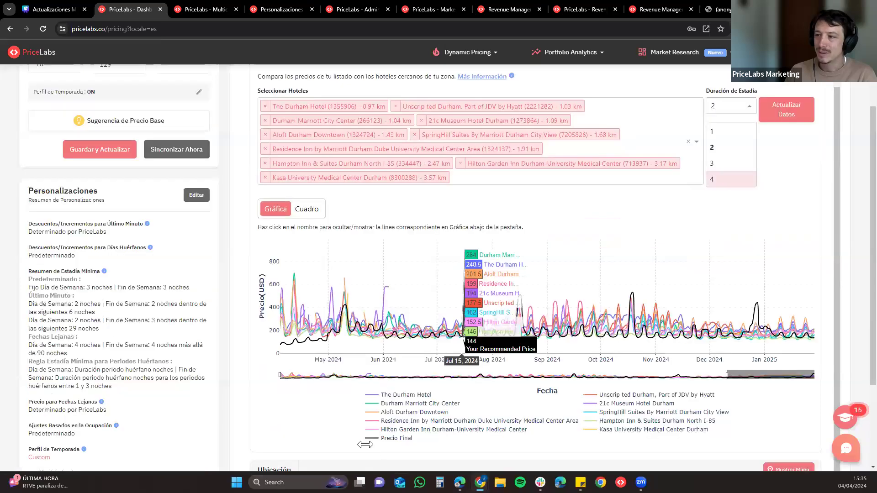
scroll(365, 444, down, 2)
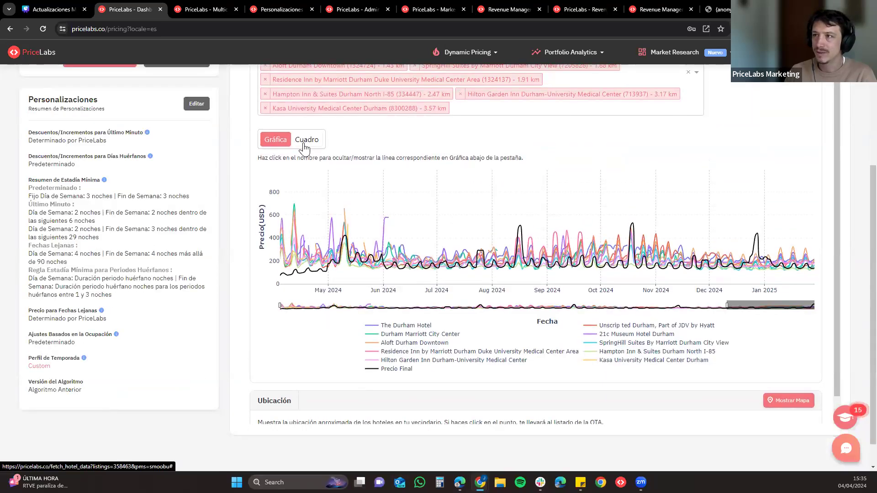
Switch the hotel price tracker to the Cuadro table view and review the daily prices.
click(307, 146)
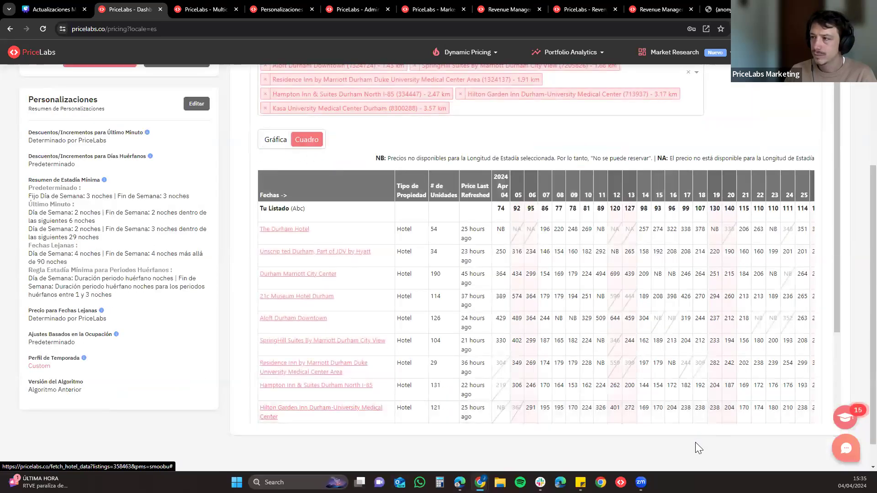
scroll(731, 441, up, 1)
scroll(822, 402, up, 1)
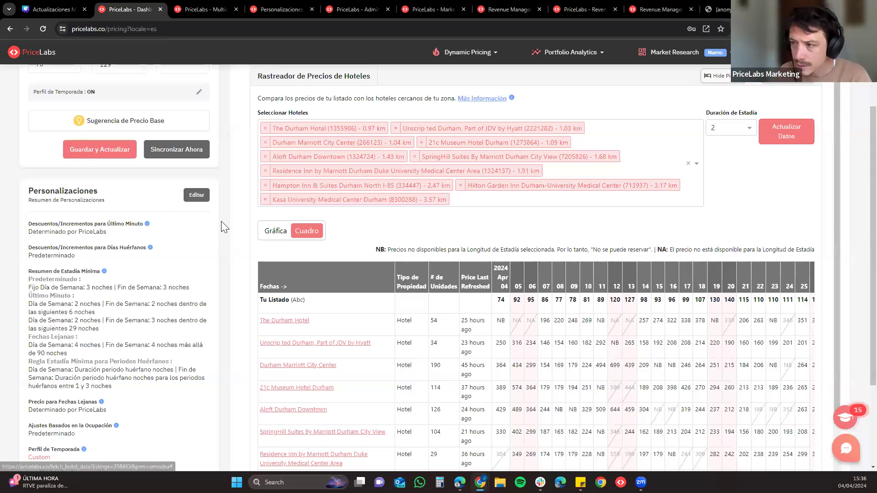
scroll(233, 270, down, 3)
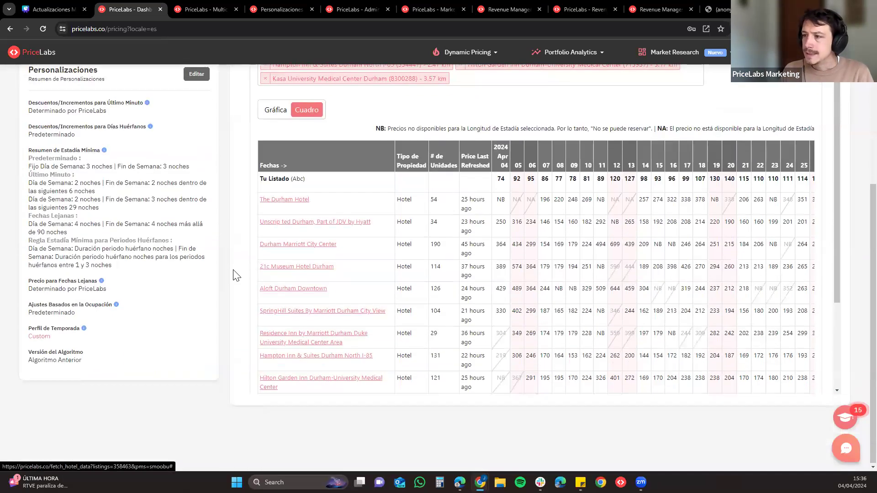
scroll(377, 255, down, 3)
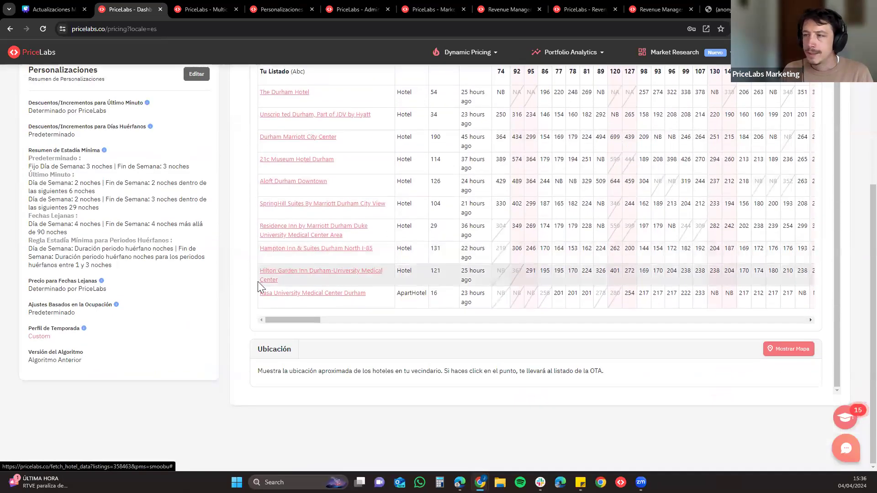
scroll(243, 260, up, 6)
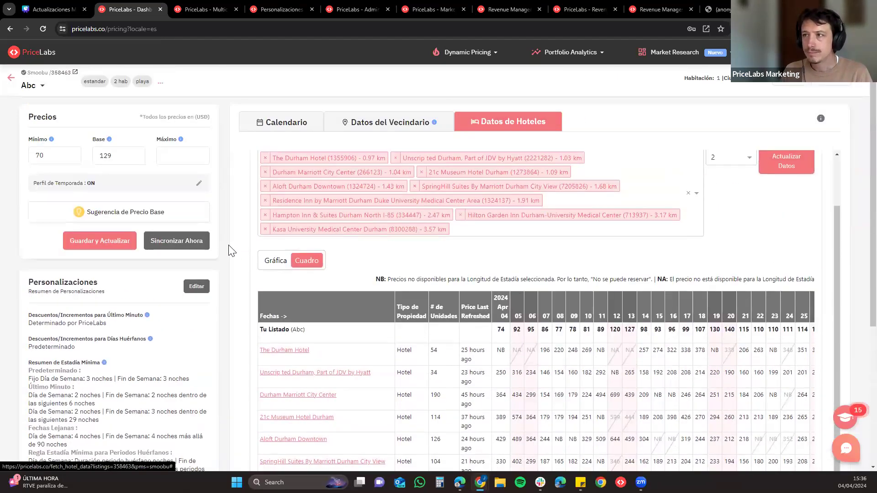
Jump to the page 13 Ideas/Preguntas slide in Canva, then return to the PriceLabs Admin tab.
click(37, 11)
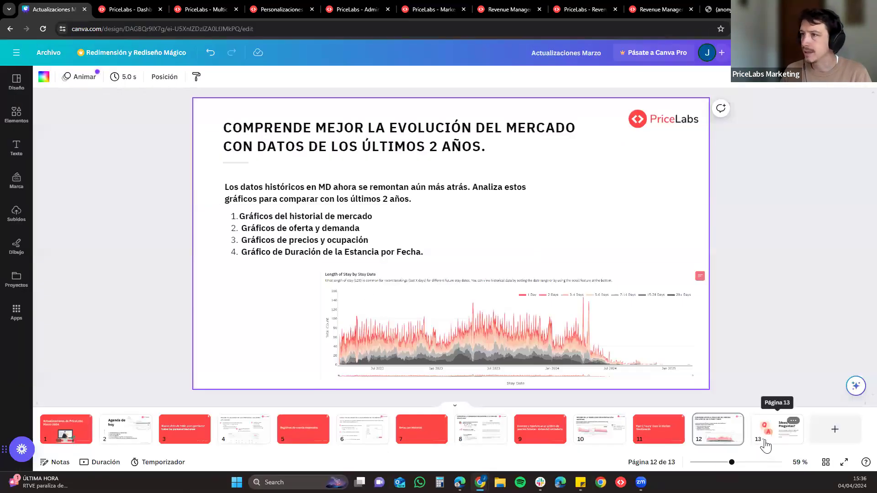
click(767, 447)
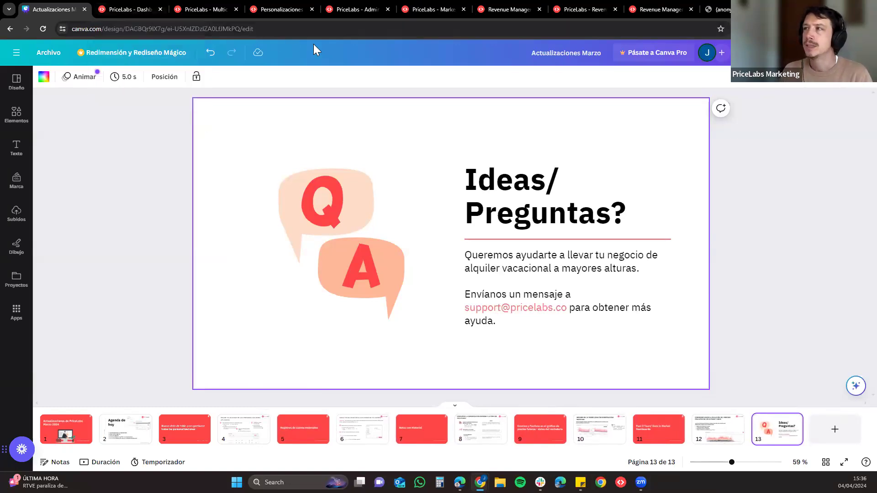
click(345, 16)
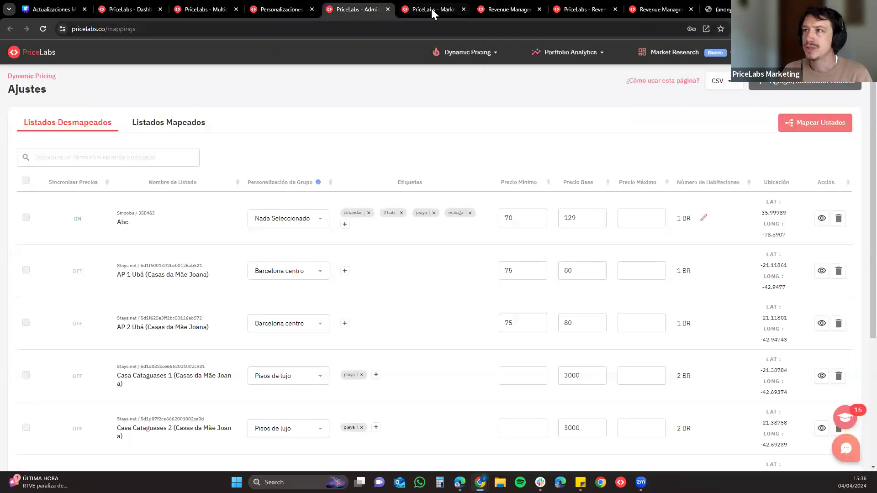
Close the Dashboard, Multicalendar, Personalizaciones and Admin tabs.
click(431, 9)
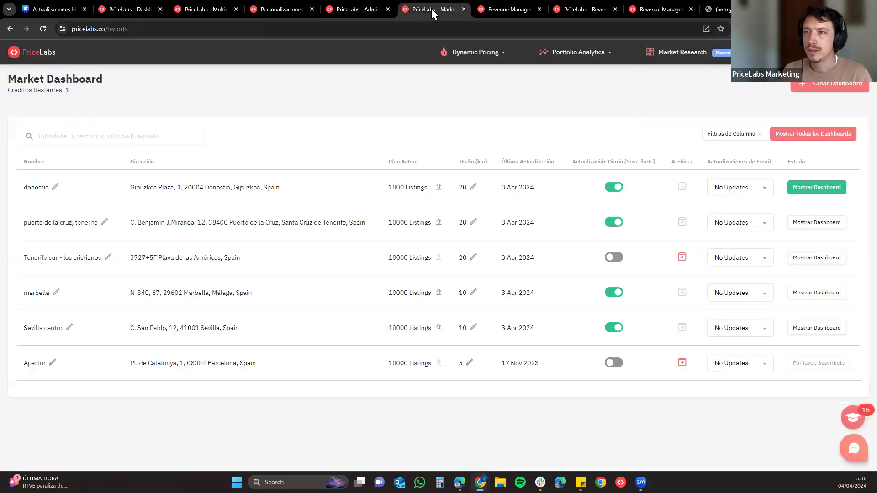
click(160, 9)
click(161, 9)
click(161, 9)
click(160, 9)
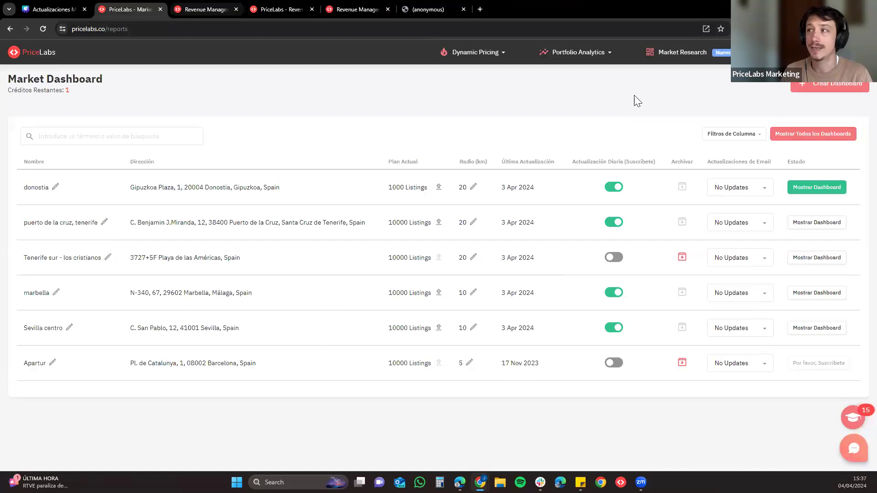
Bring up the Revenue Estimator list of saved projections.
click(694, 54)
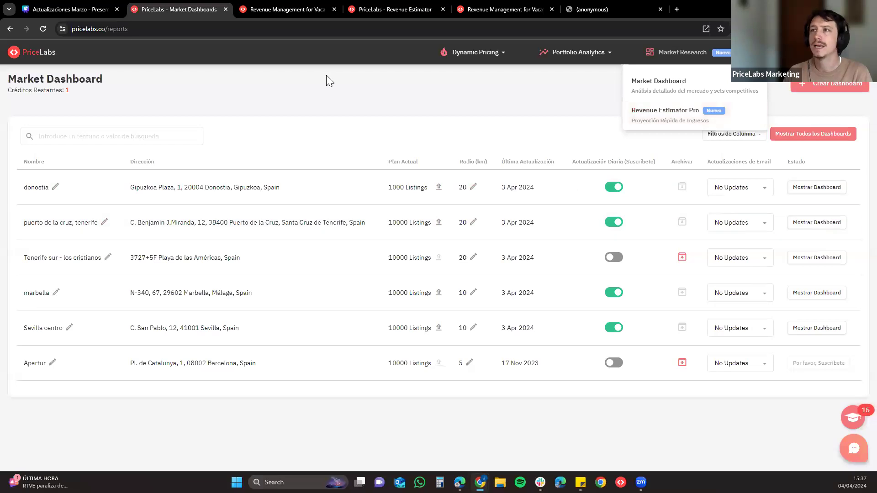
click(292, 8)
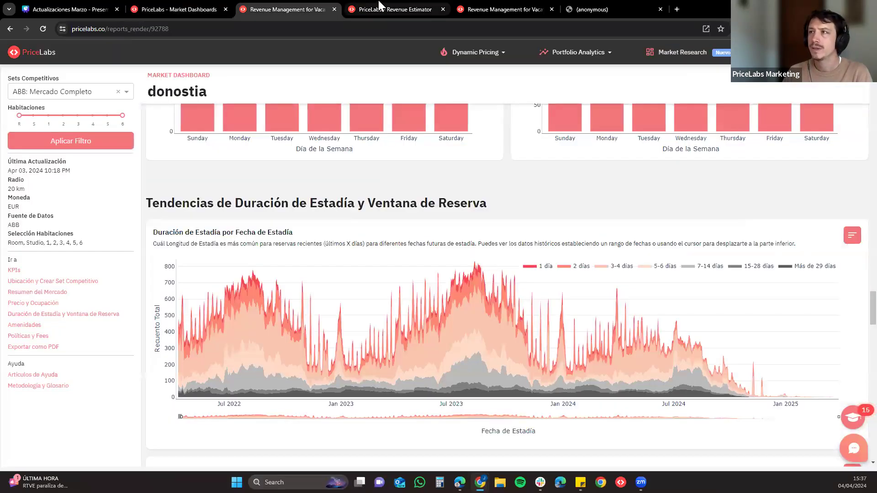
click(380, 7)
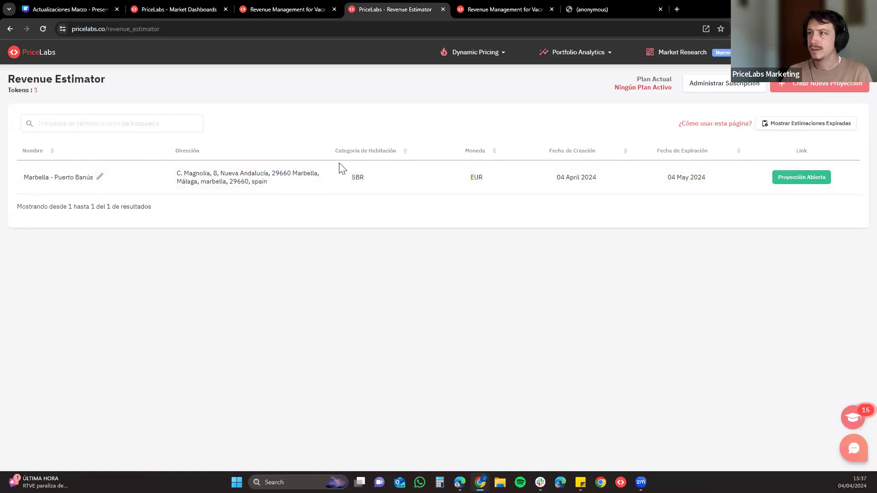
drag(352, 179, 368, 184)
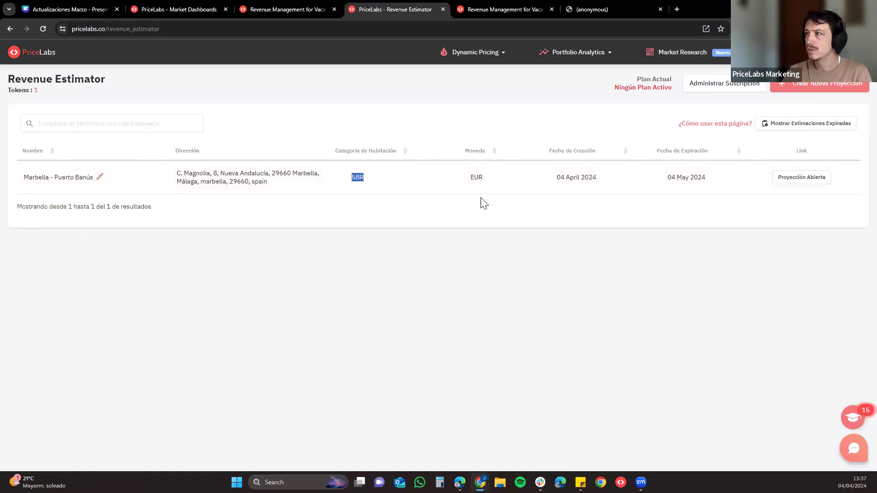
click(797, 179)
click(599, 6)
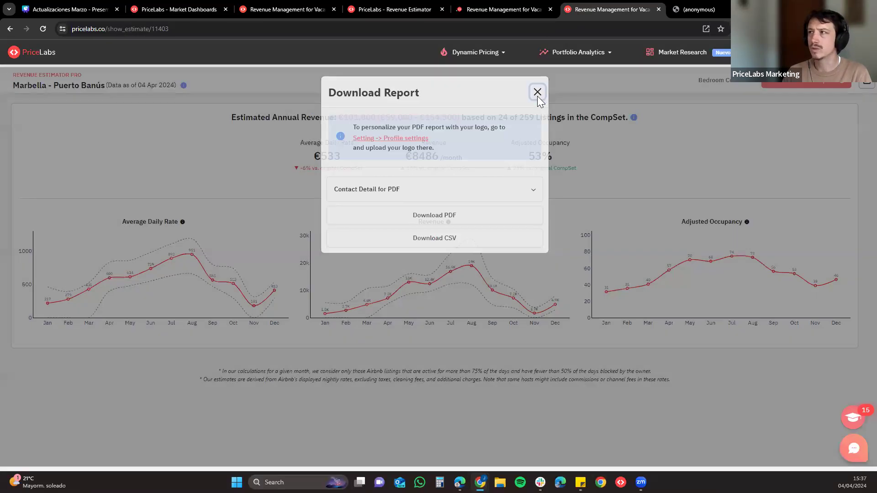
click(538, 97)
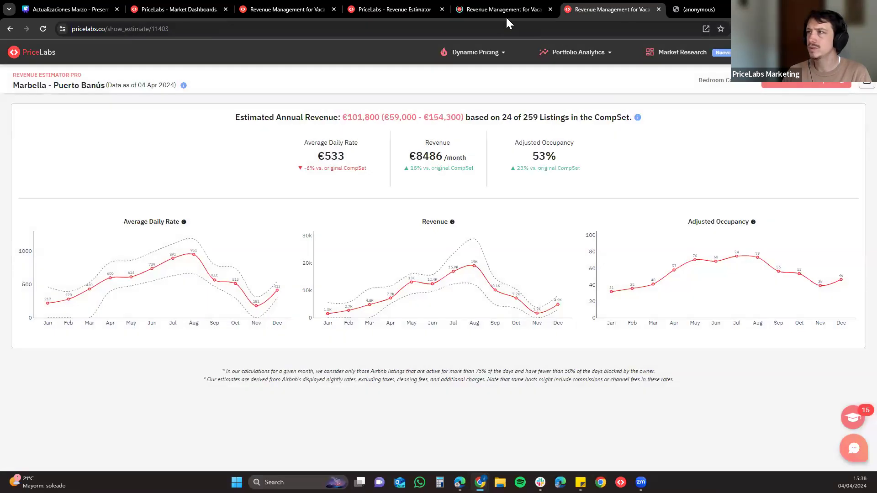
click(502, 8)
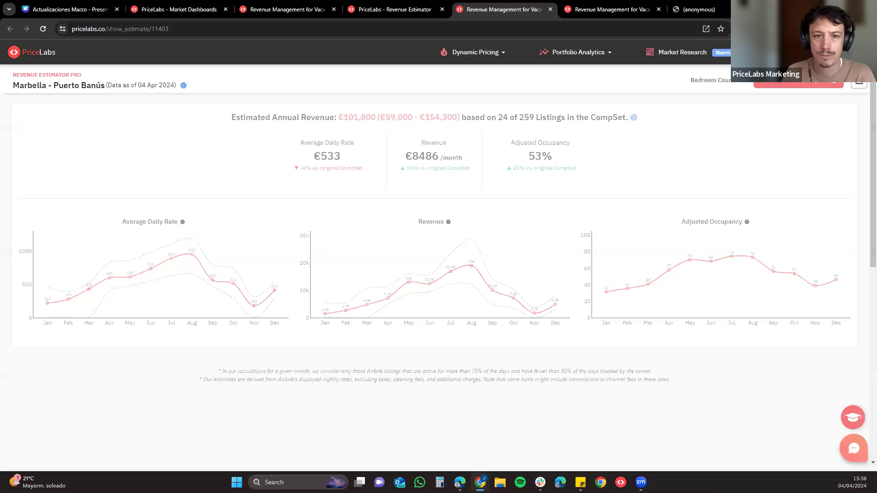
mouse_move(504, 310)
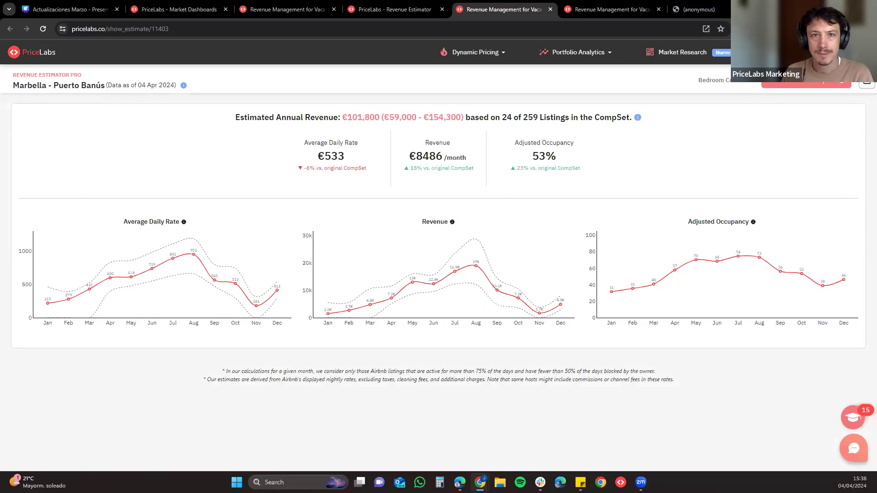
click(626, 8)
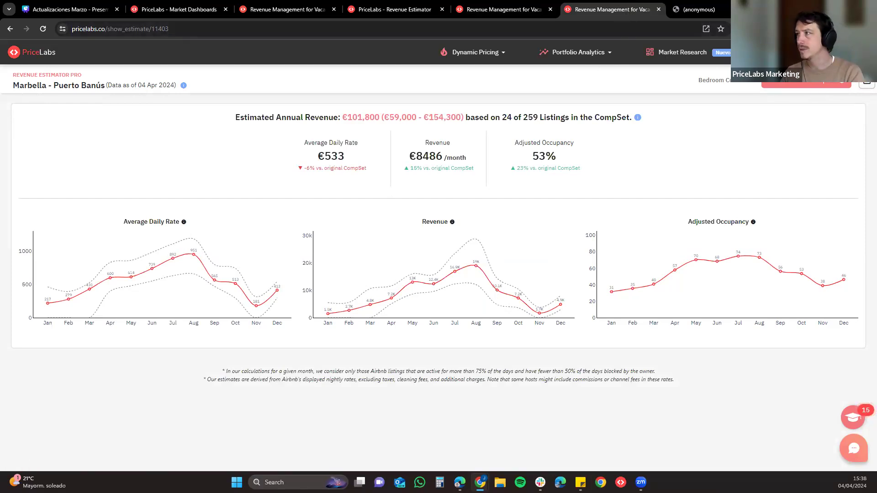
click(427, 8)
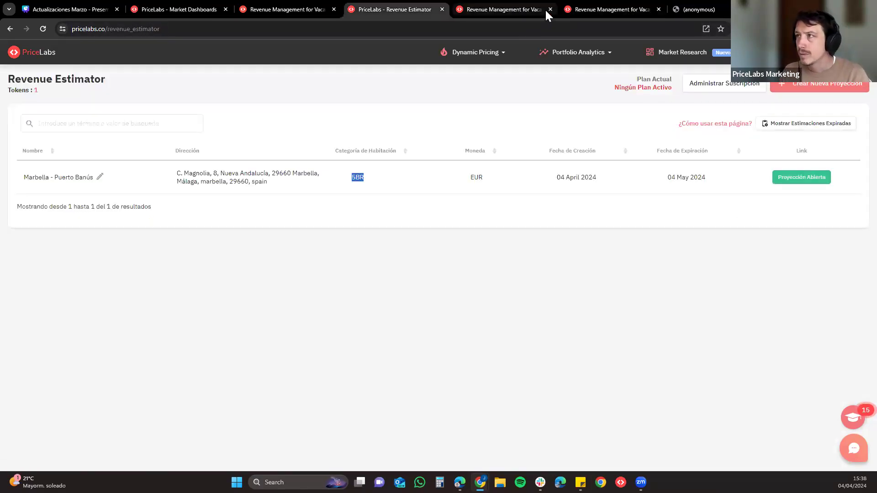
Close the two leftover projection tabs and start a new revenue projection.
click(550, 9)
click(550, 9)
click(549, 9)
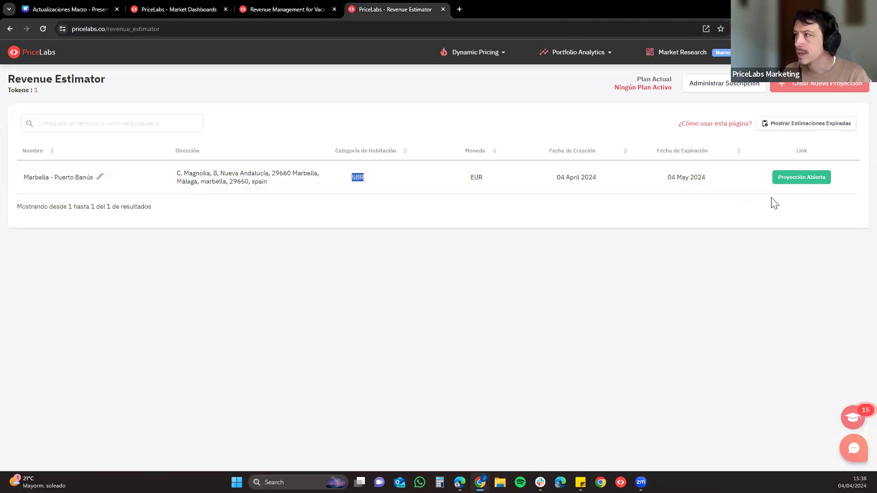
click(827, 89)
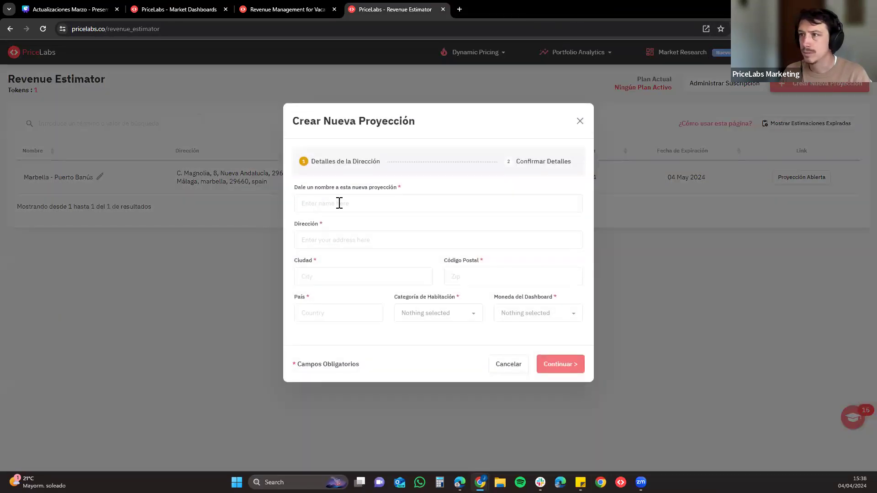
click(339, 202)
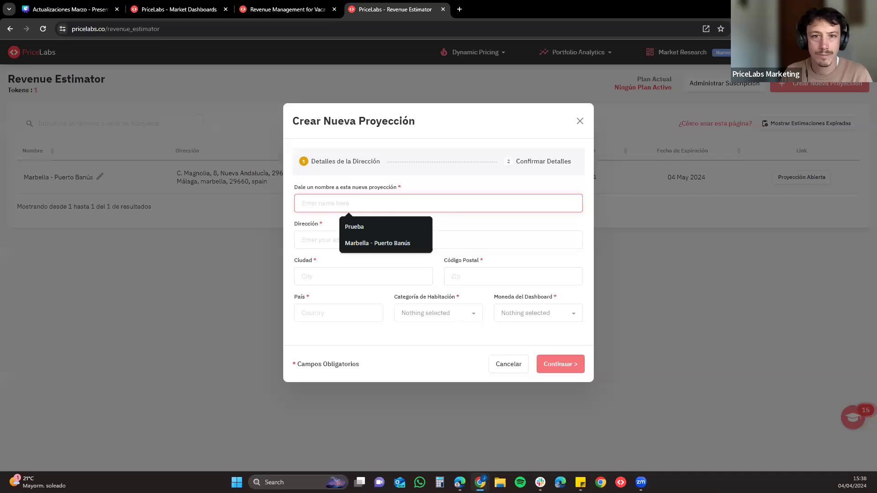
click(315, 204)
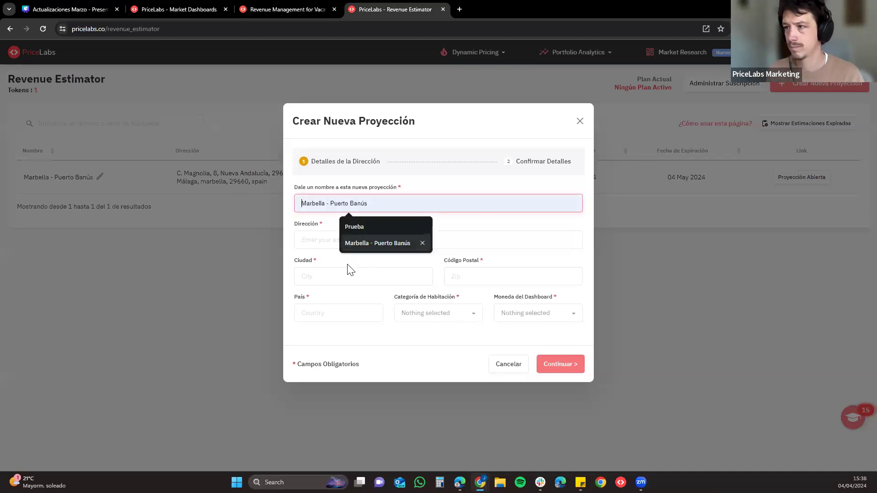
Enter Tulum as the city and Mexico as the country.
click(315, 276)
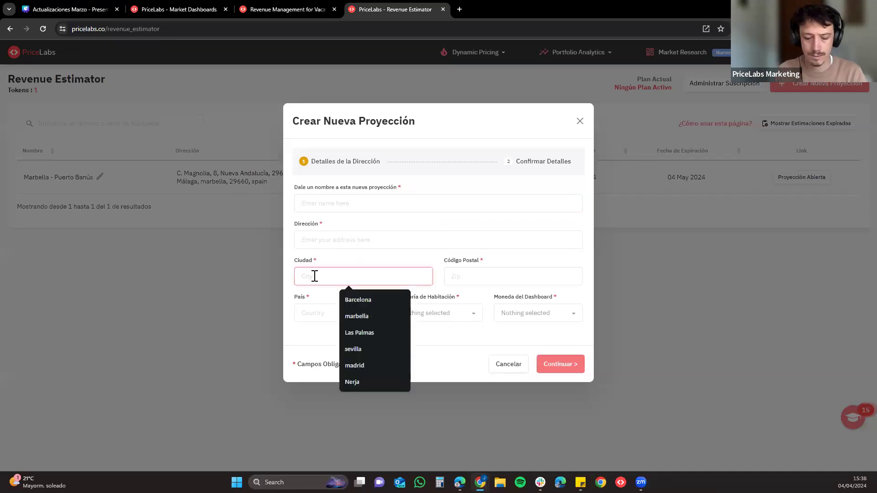
text(Tulum)
click(302, 314)
text(Mexi)
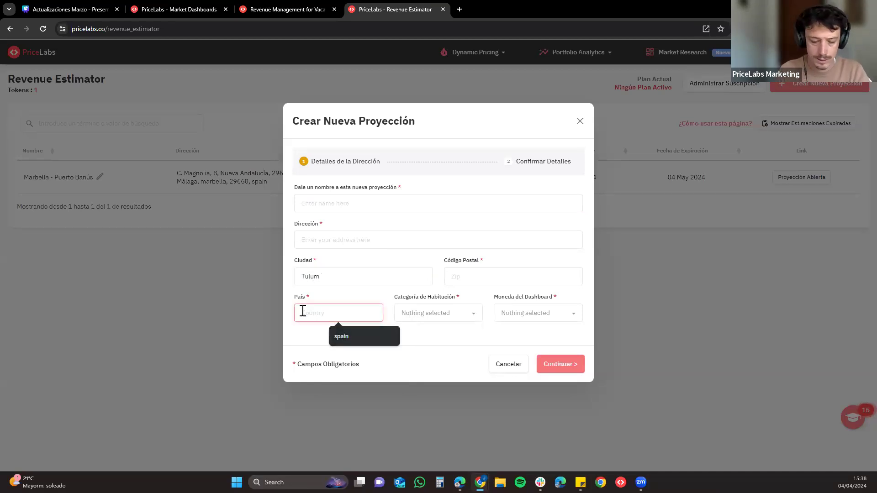
text(co)
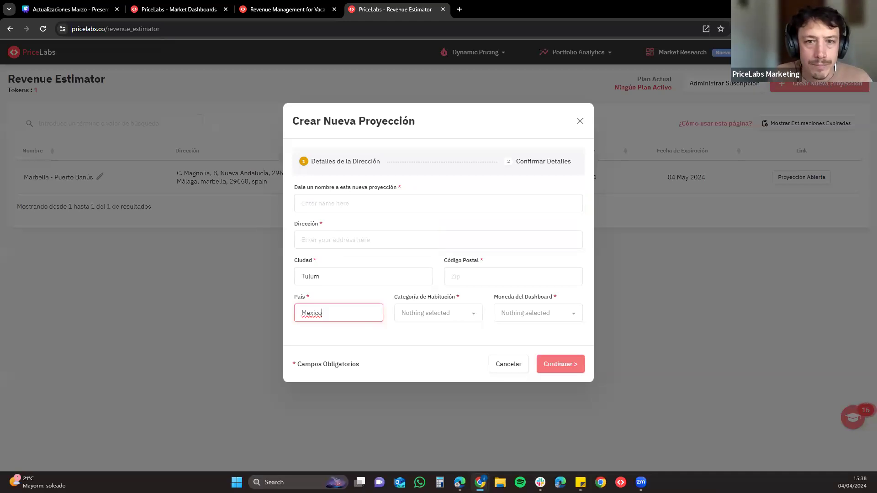
key(alt+Tab)
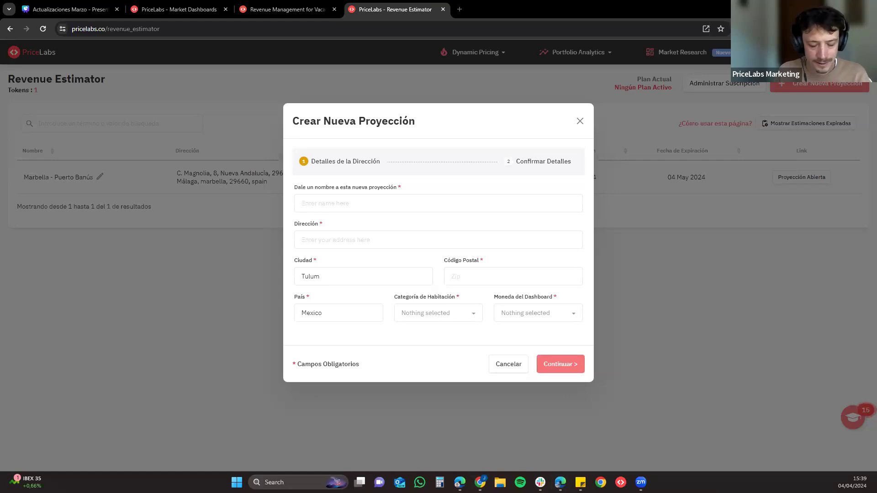
Paste the property's street address and enter postal code 77760.
click(343, 206)
click(317, 234)
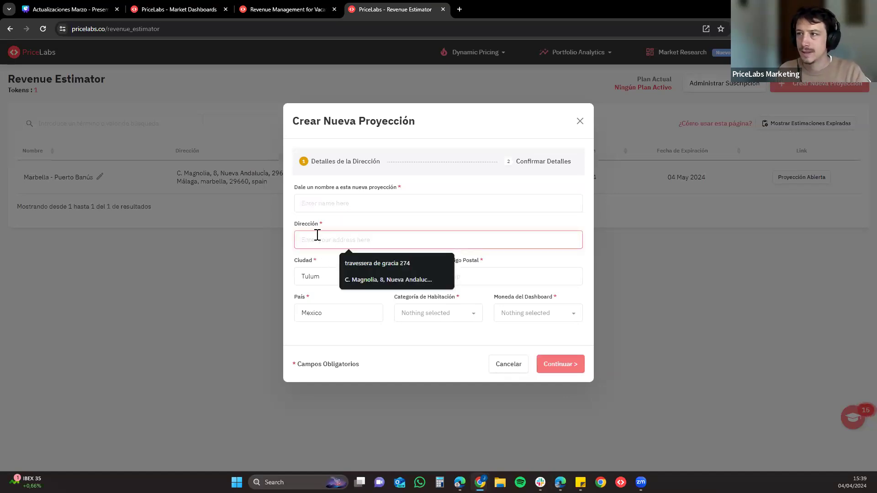
click(325, 211)
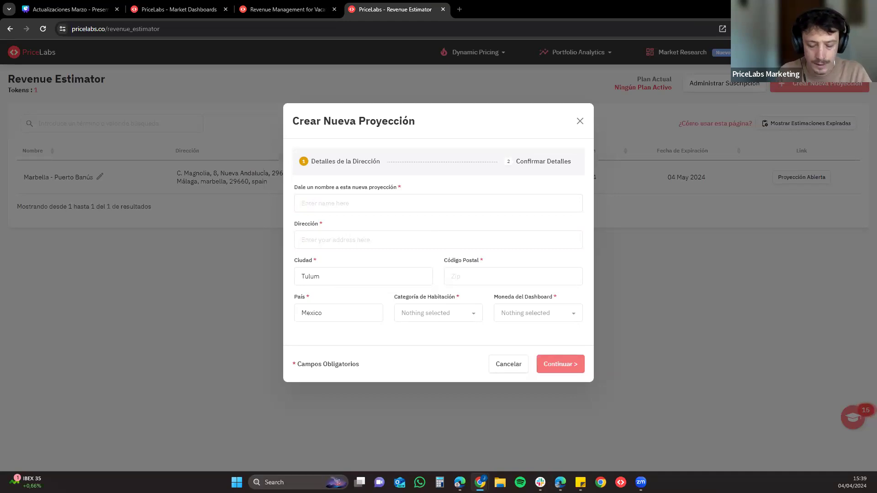
click(381, 202)
key(alt+Tab)
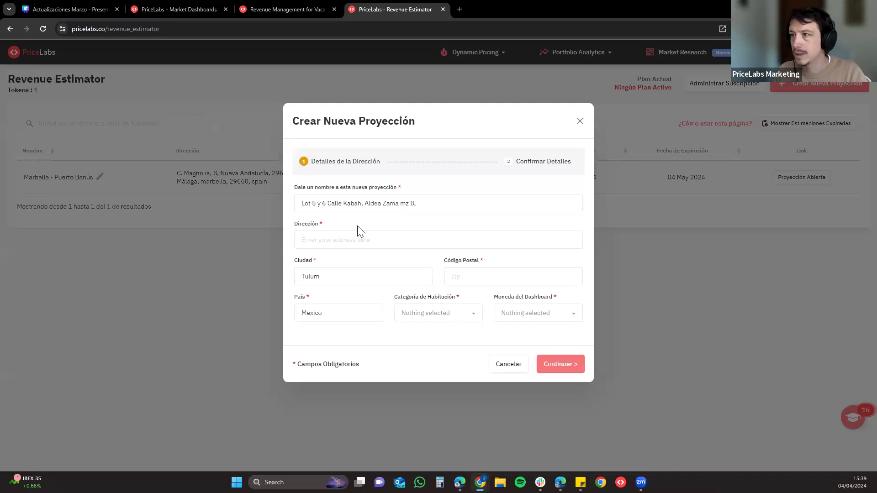
click(362, 239)
click(536, 271)
text(77760)
Move the address from the name field into Dirección and name the projection TULUM.
drag(442, 203, 251, 199)
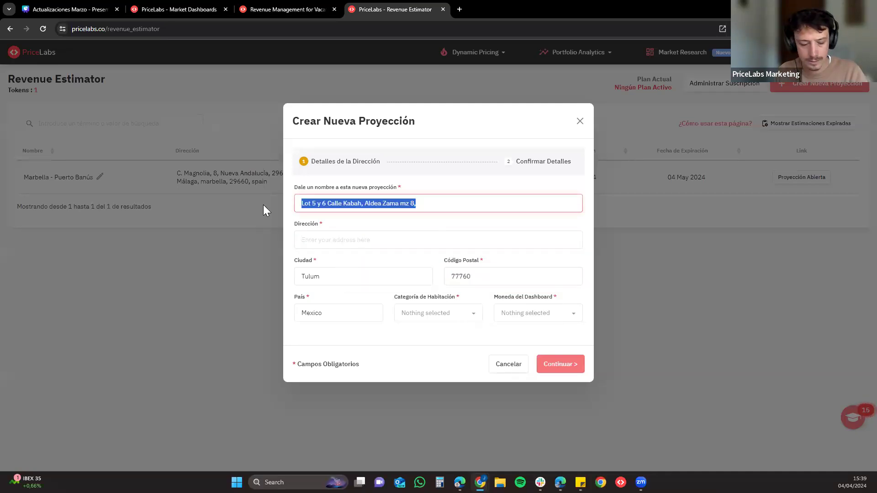
key(ctrl+x)
click(361, 239)
key(ctrl+v)
click(355, 202)
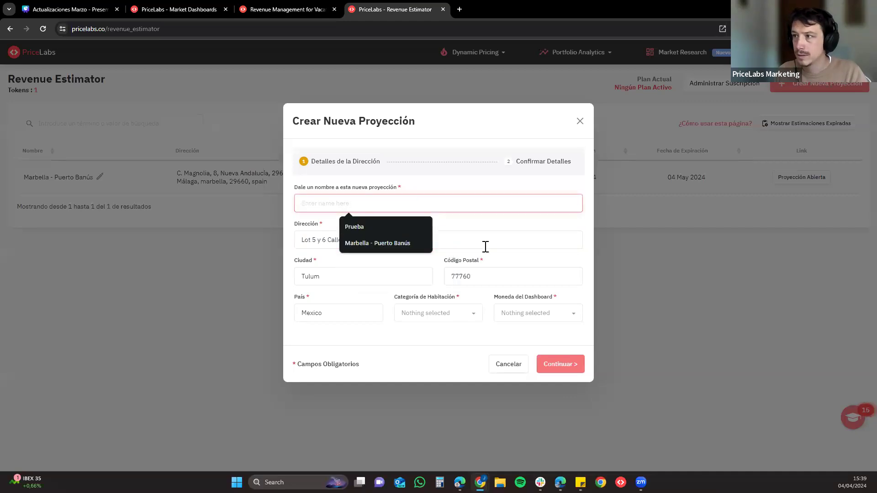
click(480, 241)
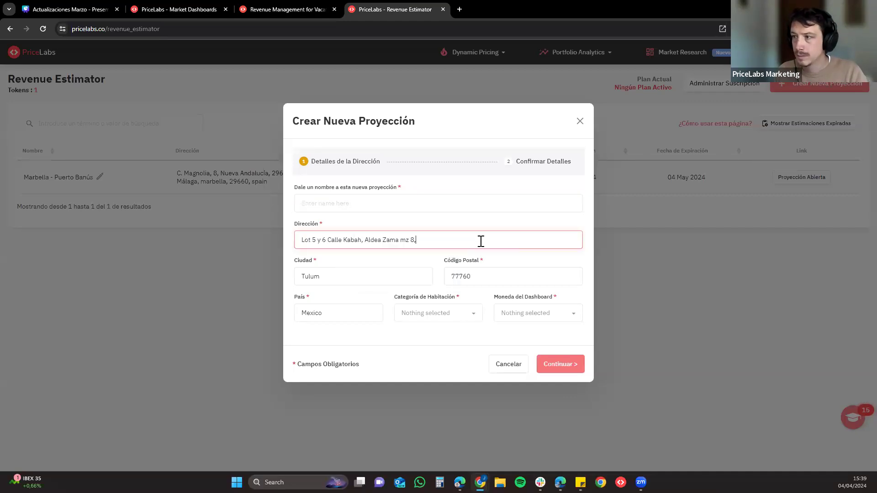
click(454, 201)
text(TULUM)
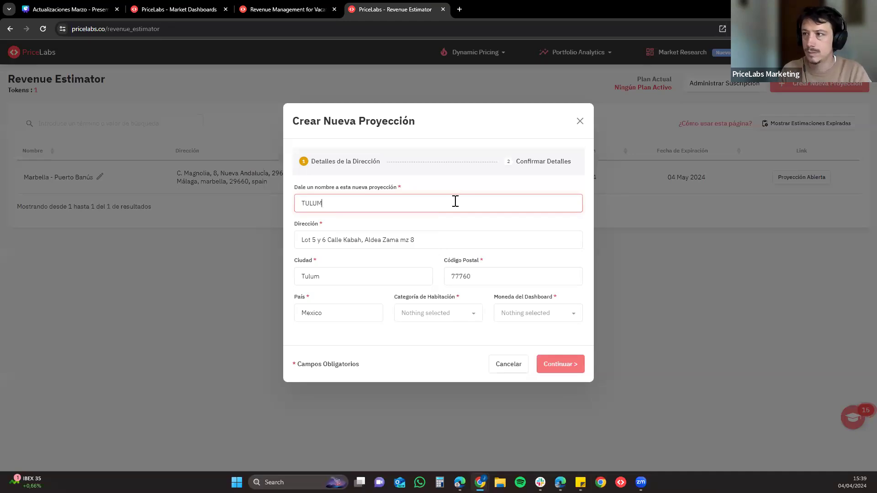
Choose 2BR as the room category and USD as the currency.
click(468, 318)
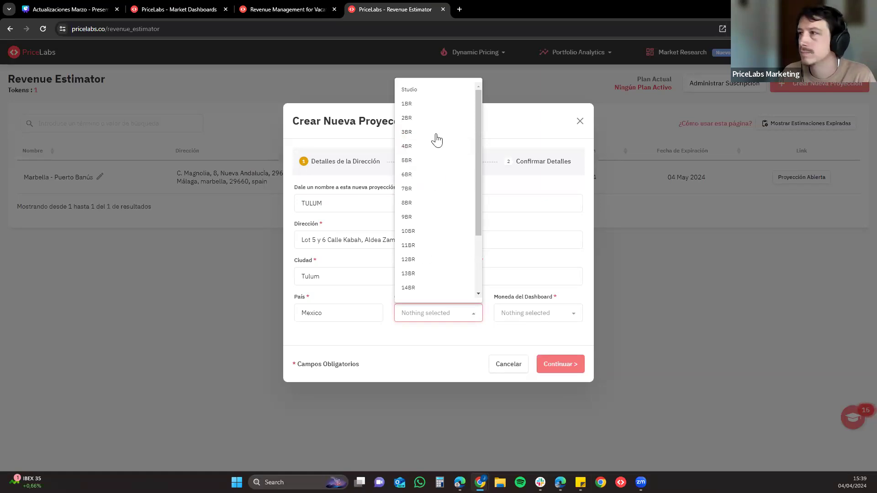
click(440, 119)
click(550, 312)
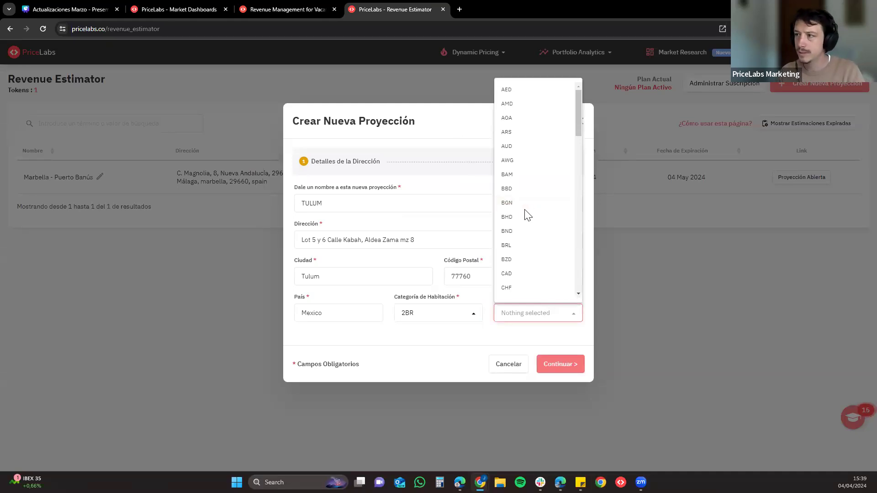
scroll(525, 212, down, 3)
drag(576, 134, 578, 268)
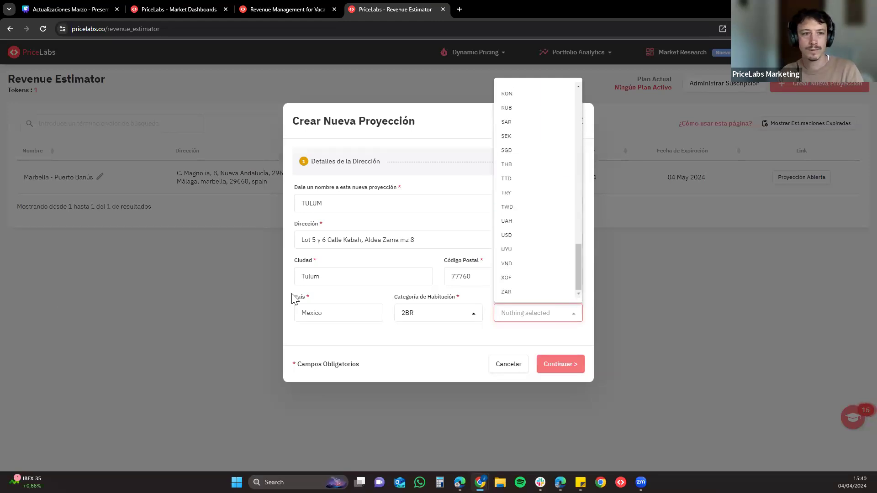
click(546, 235)
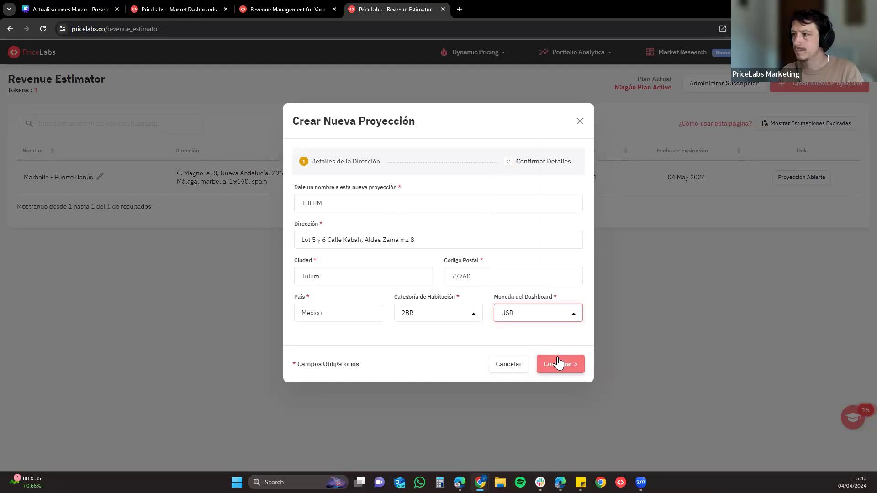
click(558, 363)
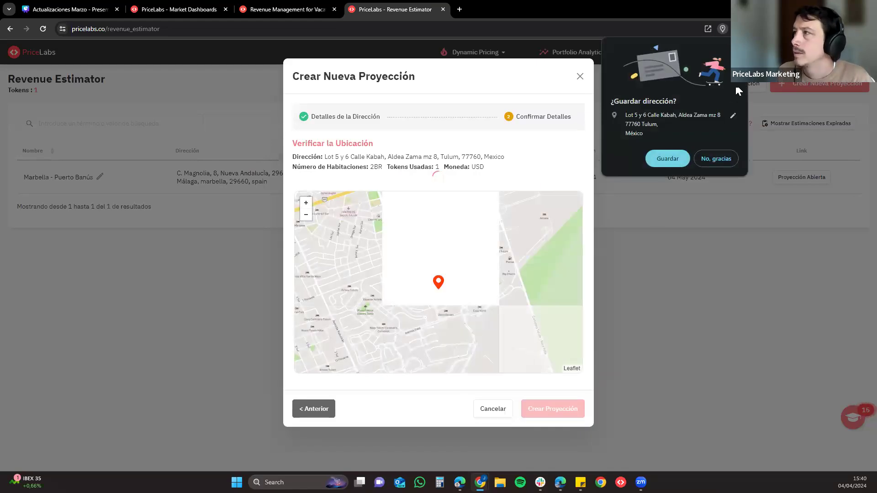
Decline Chrome's save-address prompt, check the Tulum map pin, and create the 2BR projection.
click(722, 159)
scroll(447, 298, down, 1)
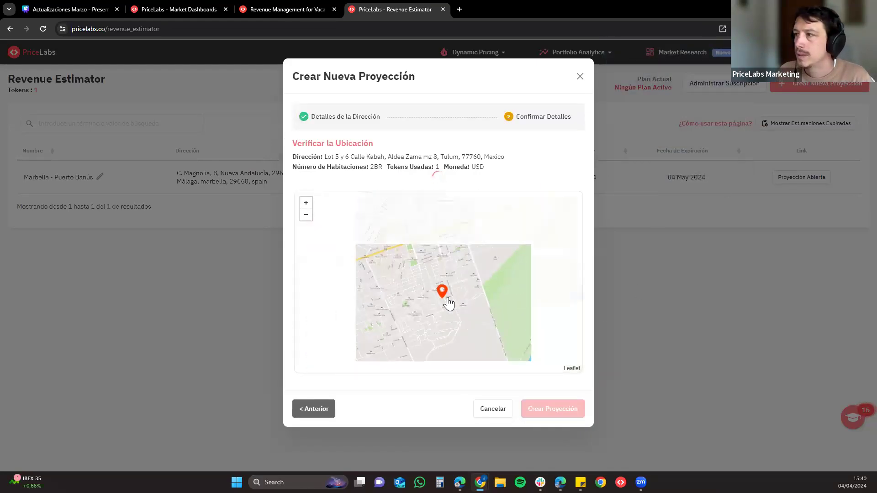
scroll(448, 302, down, 2)
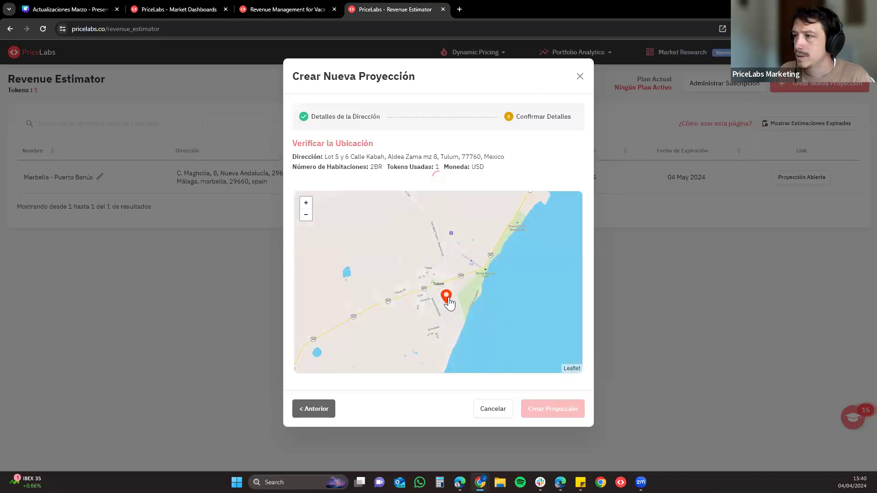
scroll(449, 303, down, 2)
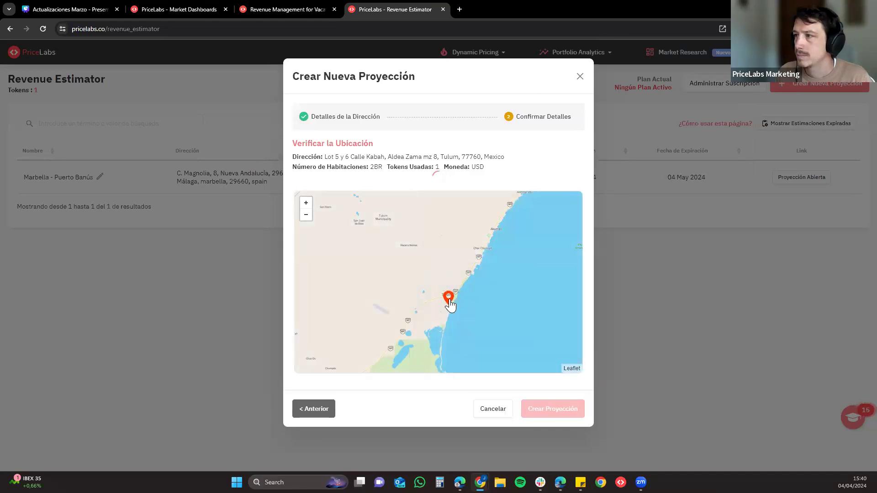
scroll(451, 307, down, 2)
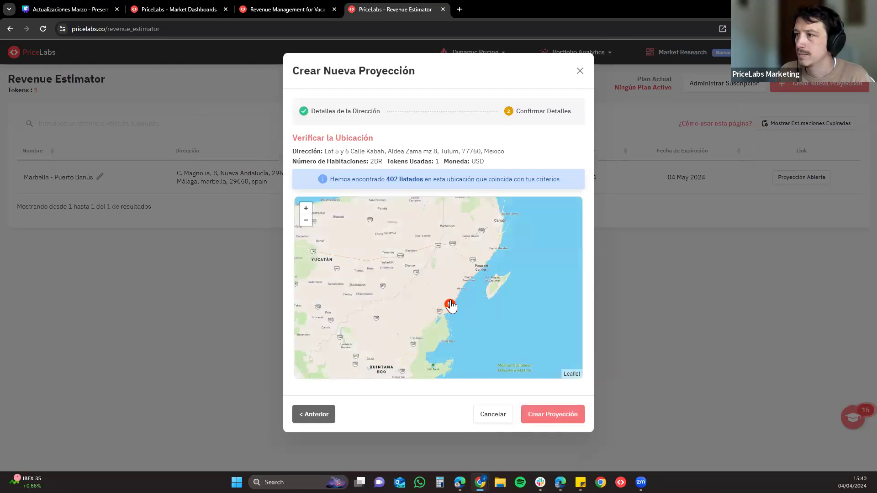
scroll(451, 307, up, 5)
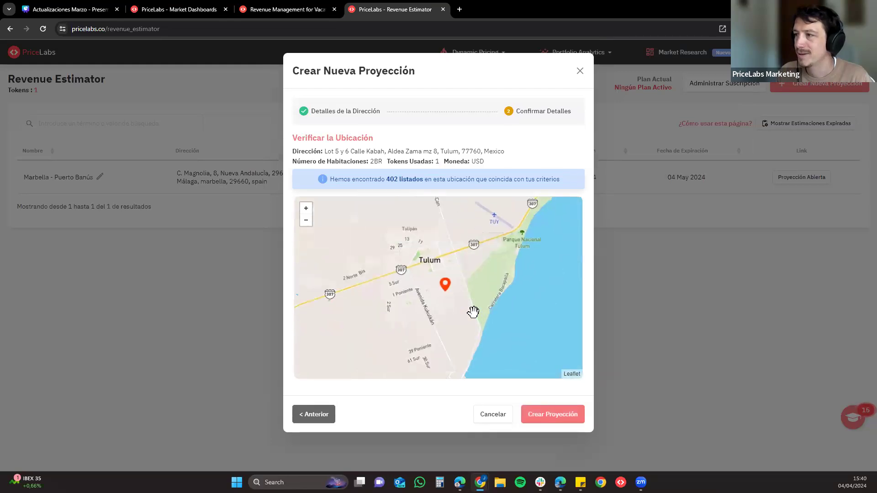
click(553, 414)
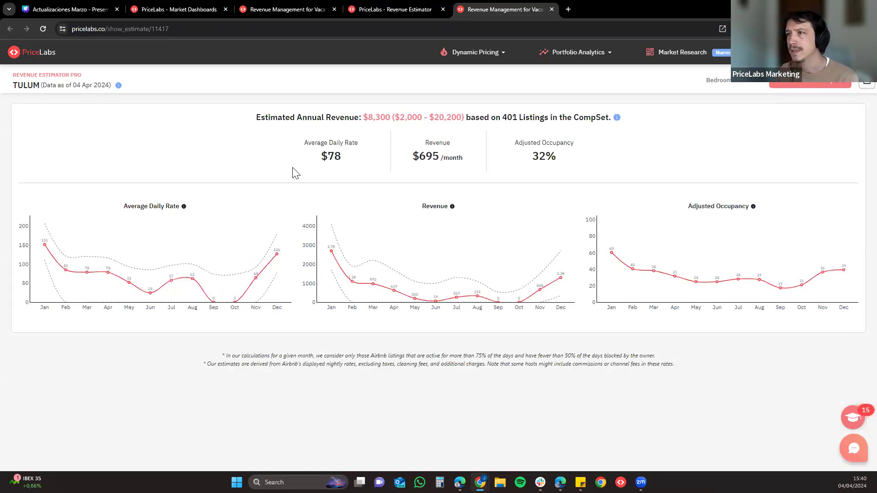
Read the Average Daily Rate ($78) and Adjusted Occupancy (32%) chart tooltips on the Tulum estimate.
mouse_move(59, 240)
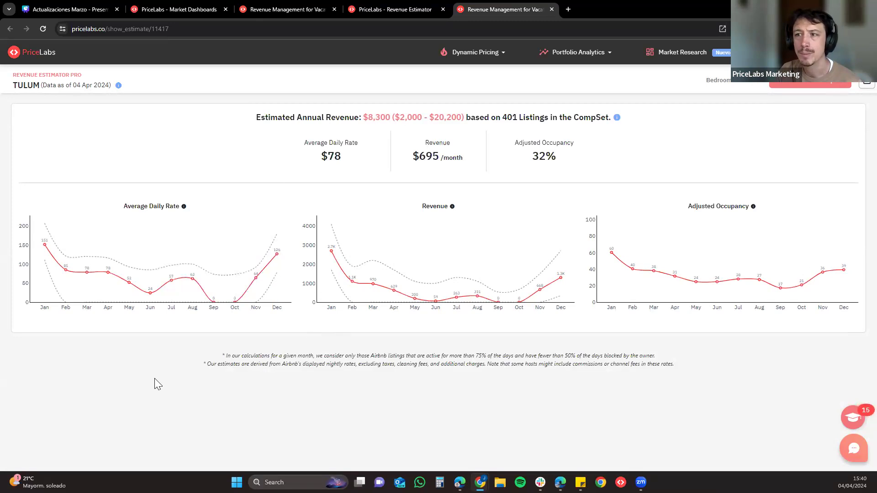
mouse_move(61, 295)
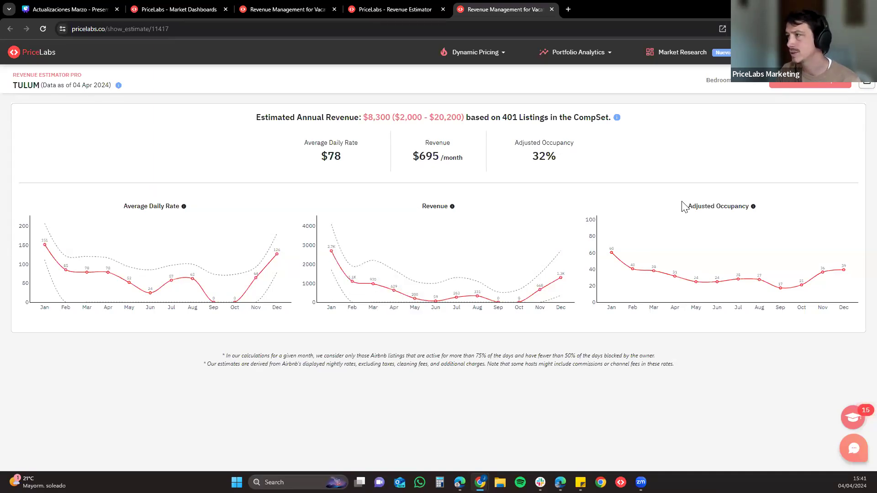
mouse_move(798, 219)
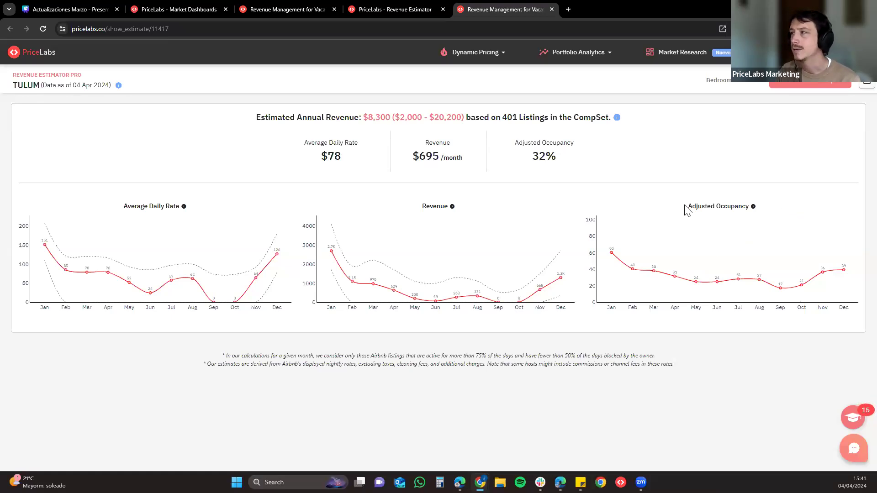
mouse_move(754, 207)
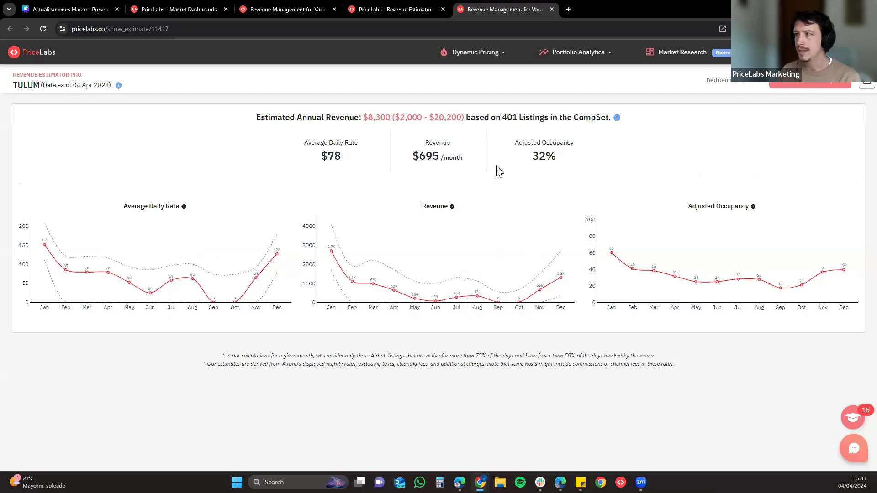
click(811, 85)
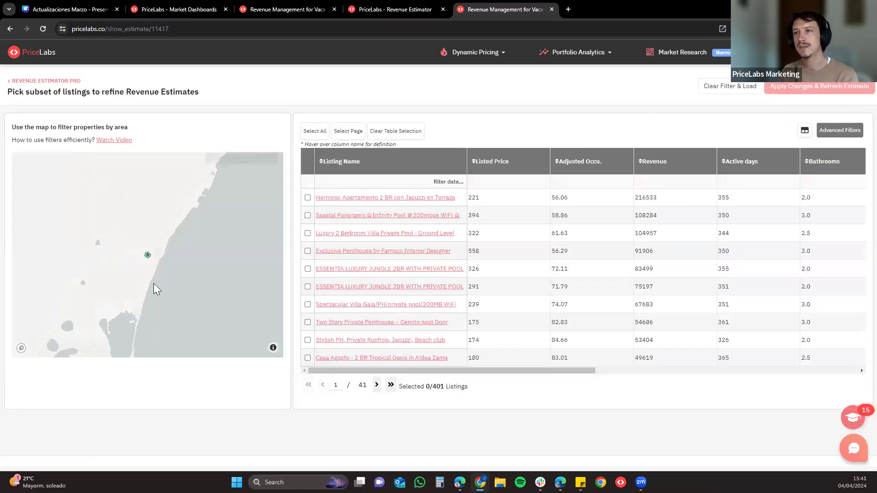
scroll(153, 268, up, 3)
scroll(142, 261, up, 5)
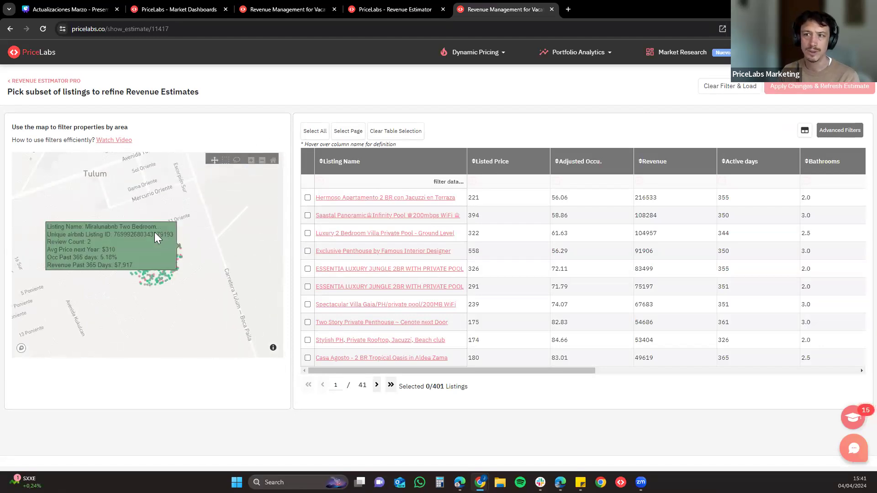
scroll(142, 261, up, 2)
scroll(159, 267, up, 2)
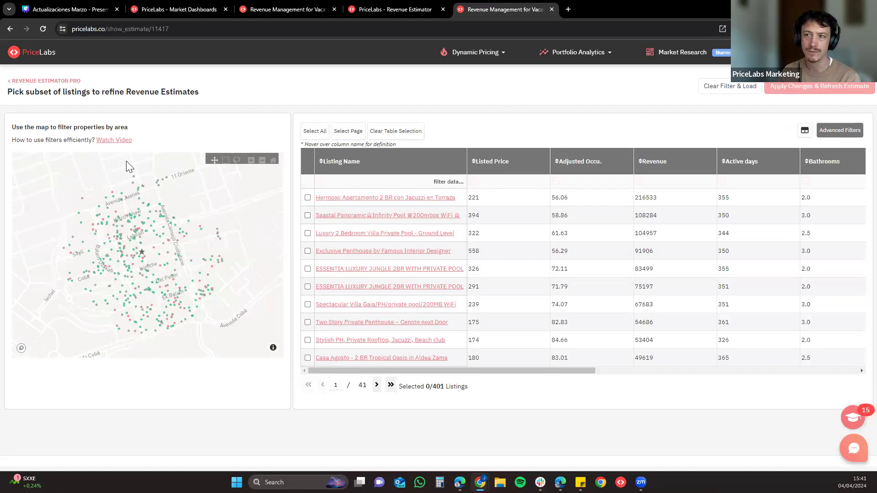
click(236, 163)
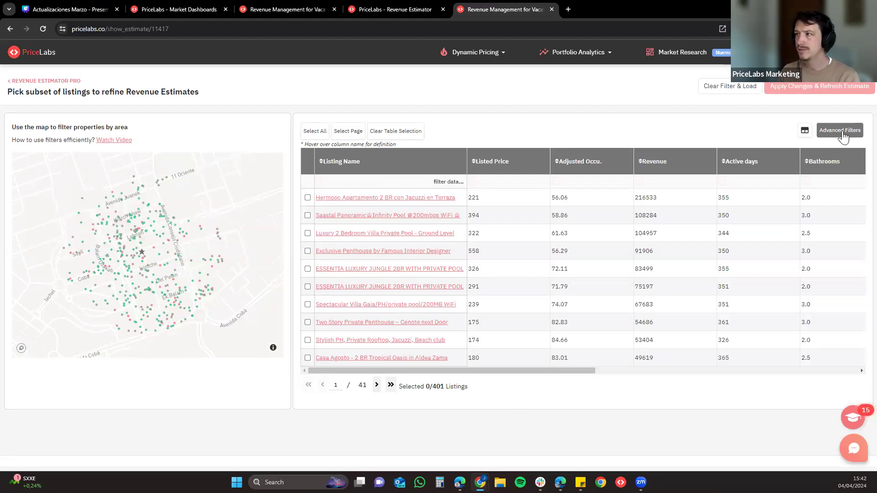
drag(553, 371, 579, 370)
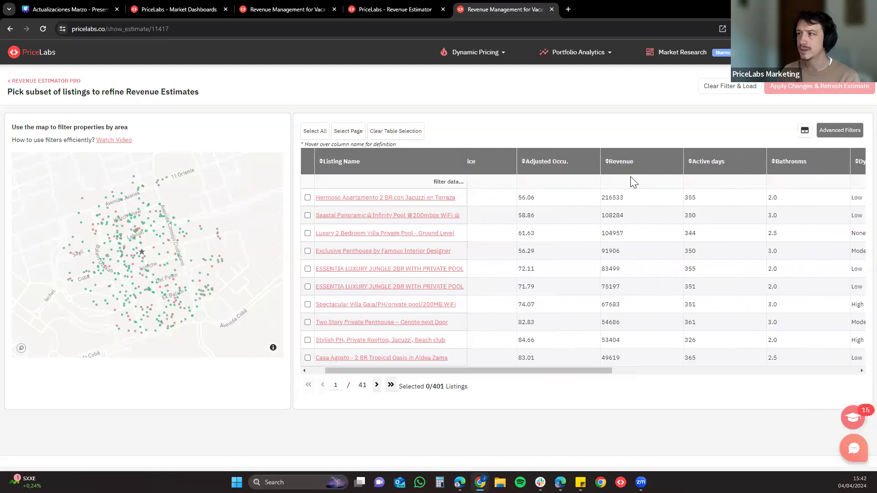
click(551, 184)
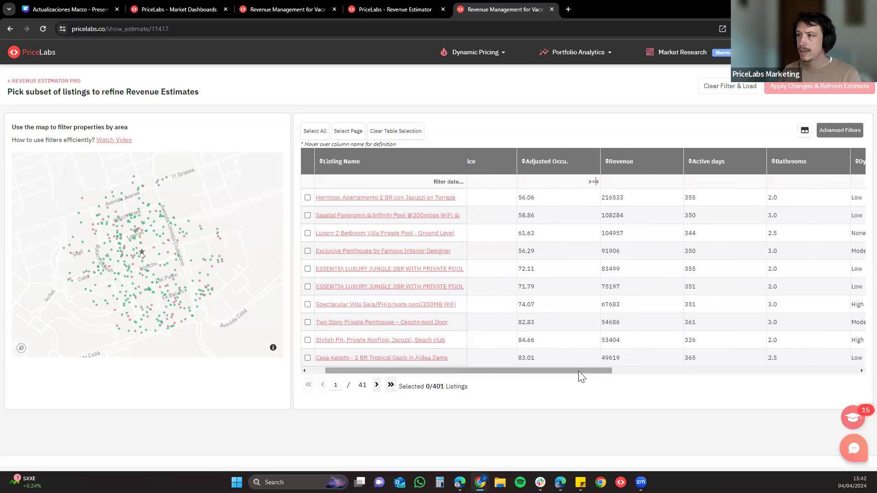
double_click(526, 182)
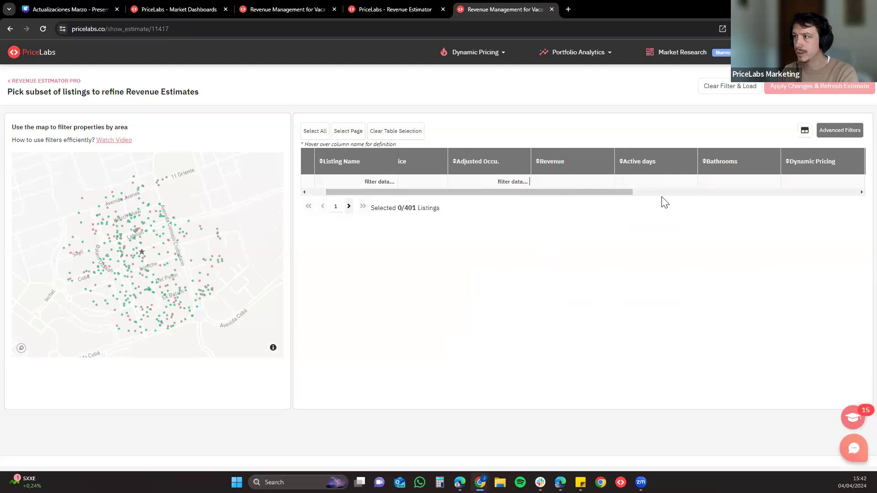
In Advanced Filters, limit comparable listings to 2 bathrooms.
click(840, 132)
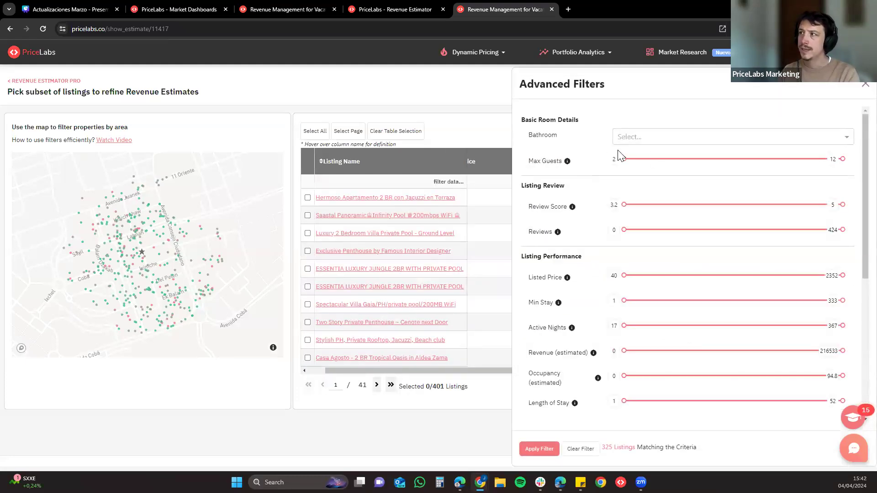
scroll(619, 158, down, 5)
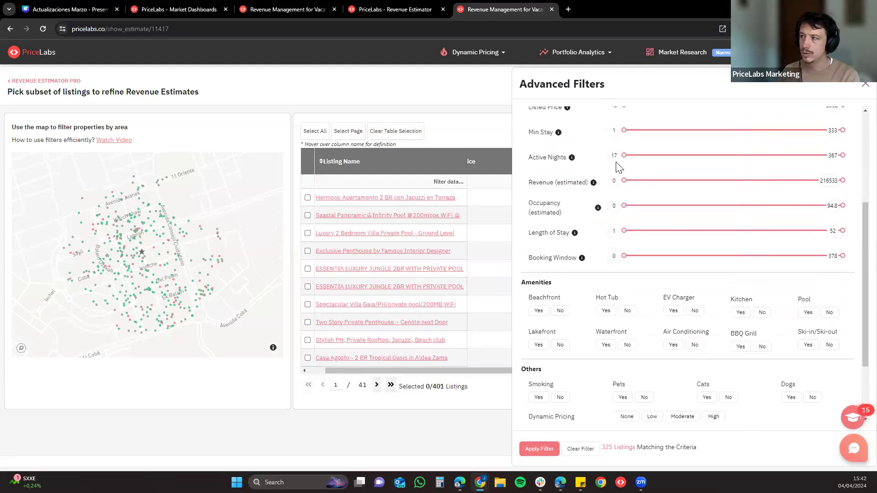
scroll(620, 164, up, 5)
click(654, 132)
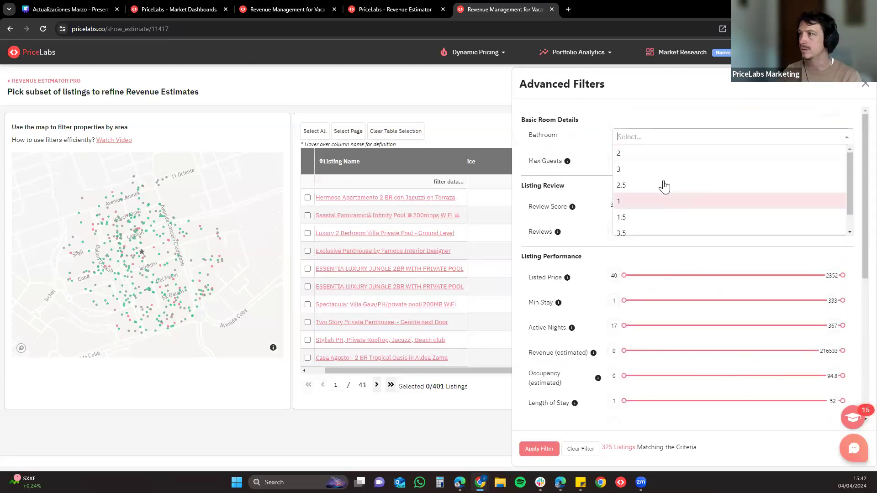
click(656, 161)
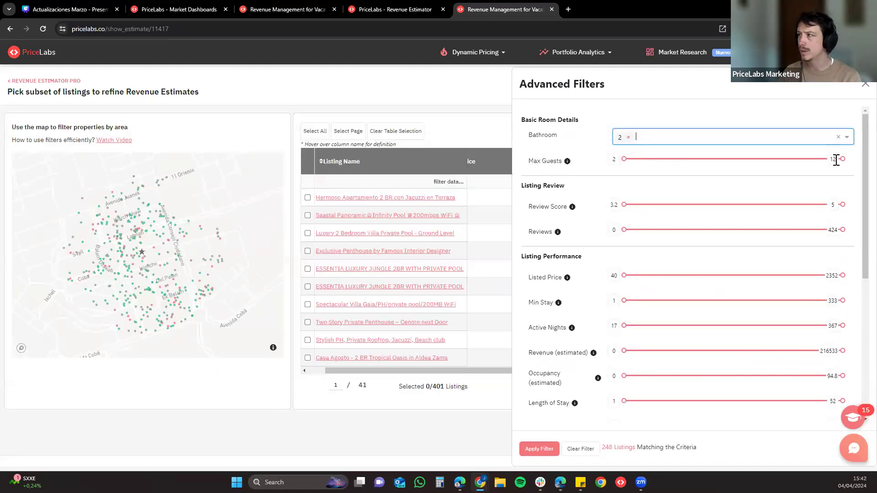
click(626, 160)
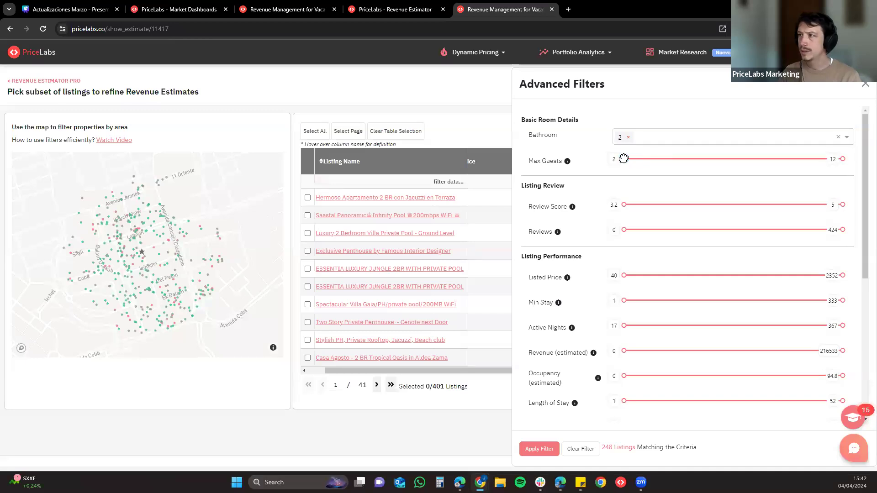
Set max guests to 6, minimum review score to 4.46 and at least 23 reviews.
drag(841, 159, 708, 167)
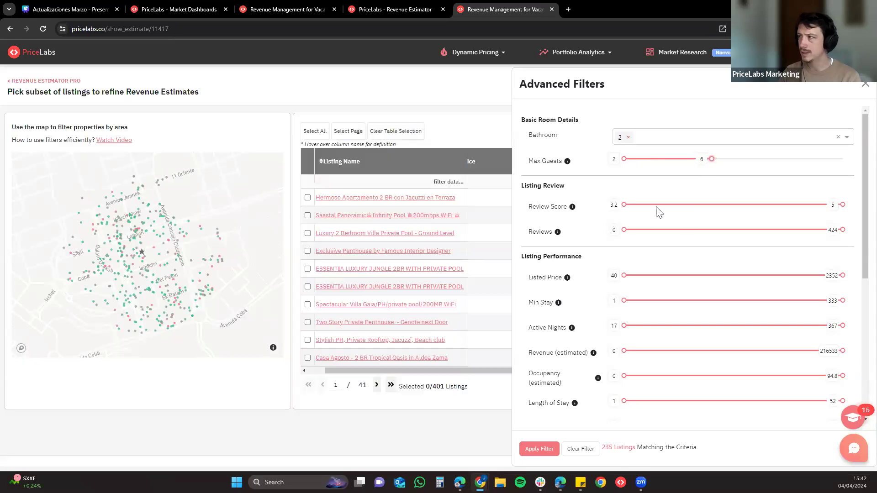
drag(624, 204, 762, 217)
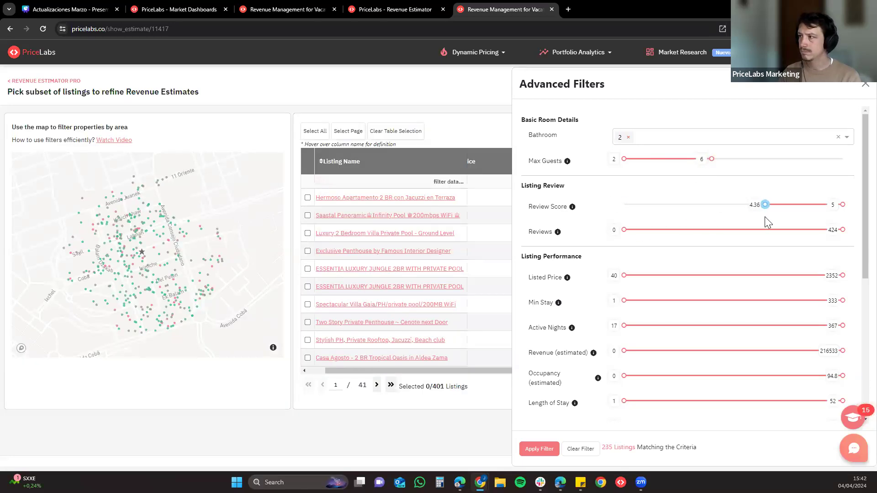
drag(776, 218, 777, 216)
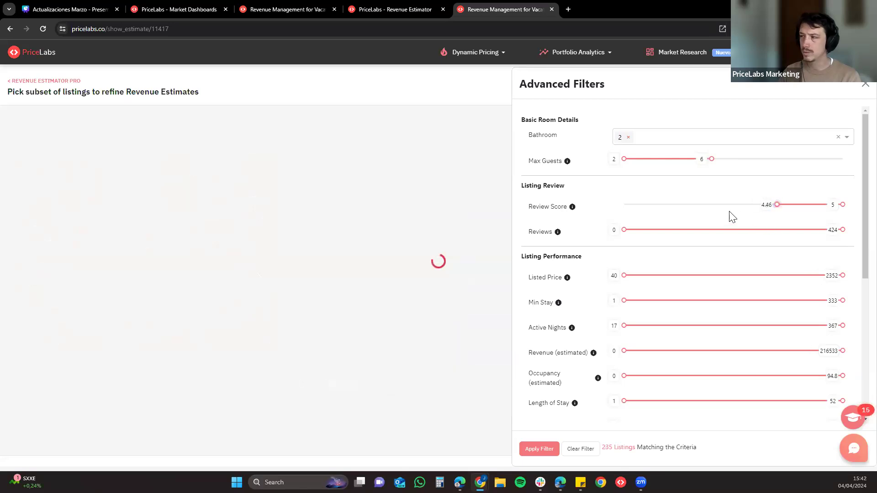
drag(624, 230, 636, 236)
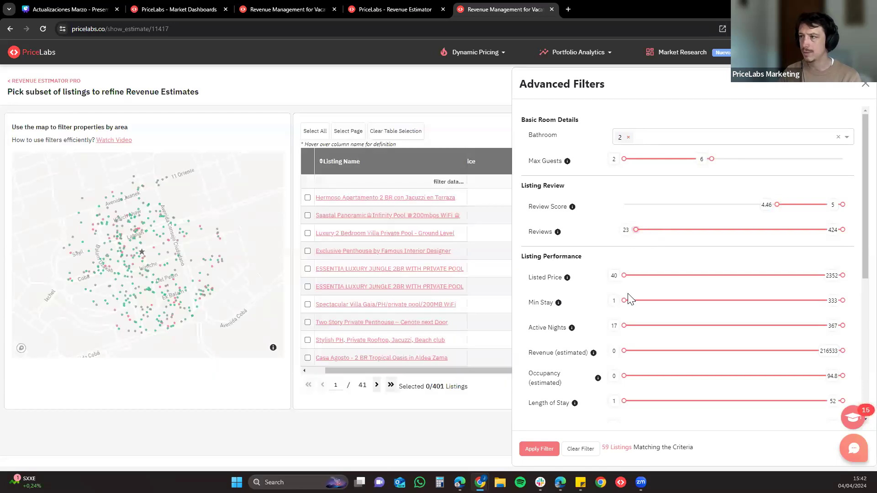
scroll(623, 257, down, 2)
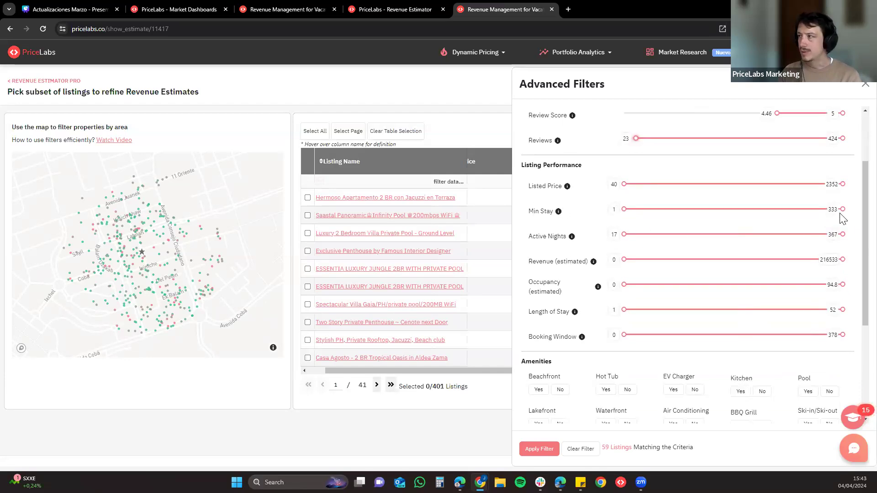
Cap the minimum stay filter at 15 nights, leaving cancellation policy unchanged.
drag(843, 210, 633, 218)
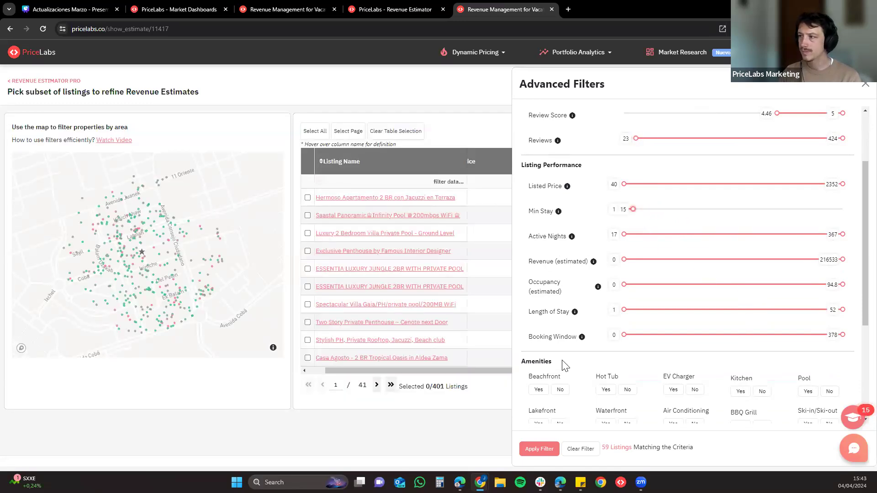
scroll(580, 354, down, 3)
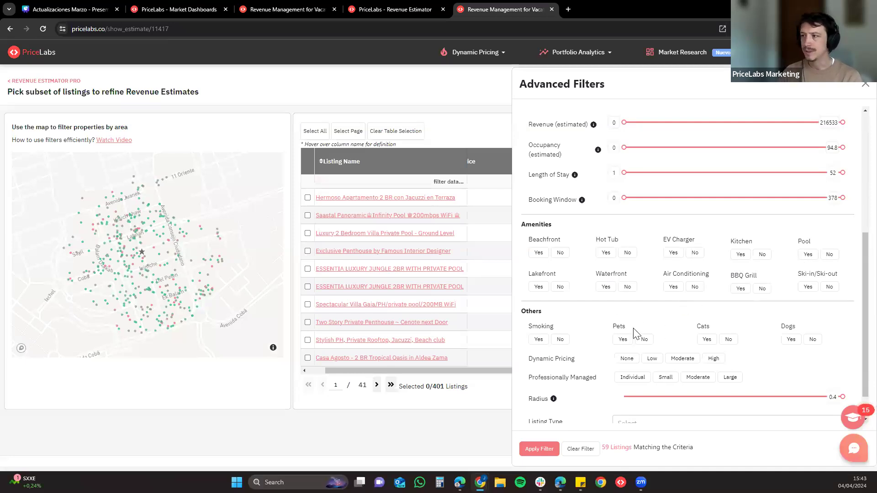
scroll(640, 332, down, 1)
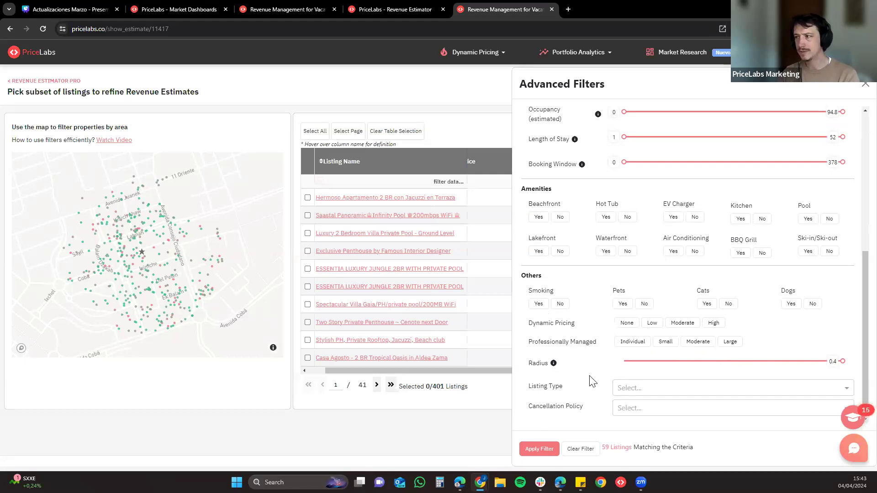
click(660, 408)
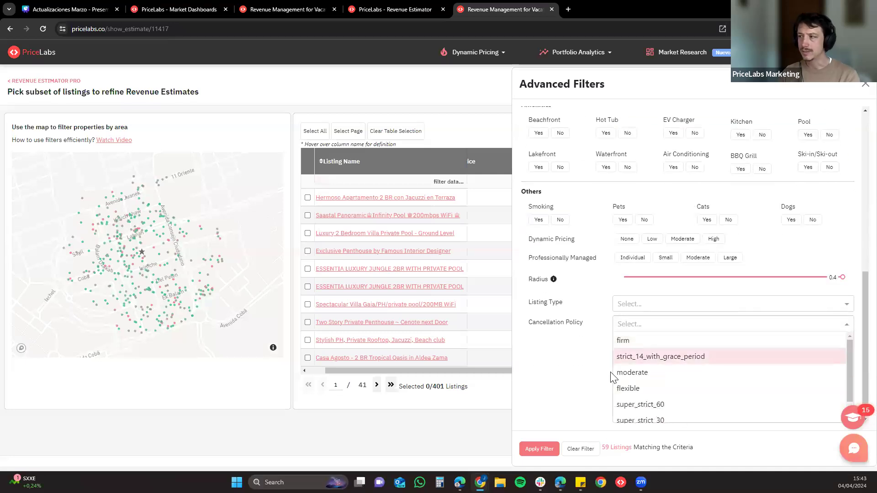
scroll(617, 414, down, 1)
click(576, 388)
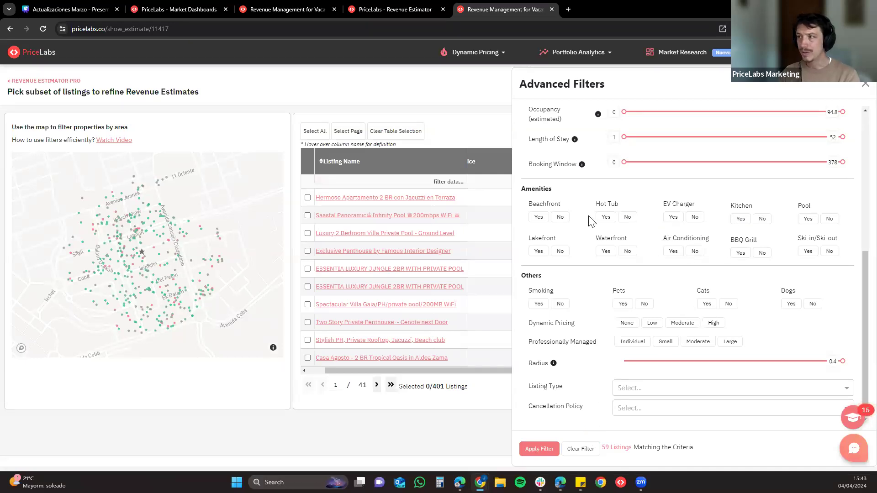
Require a pool and apply the filters, leaving 58 listings across 6 pages.
click(808, 219)
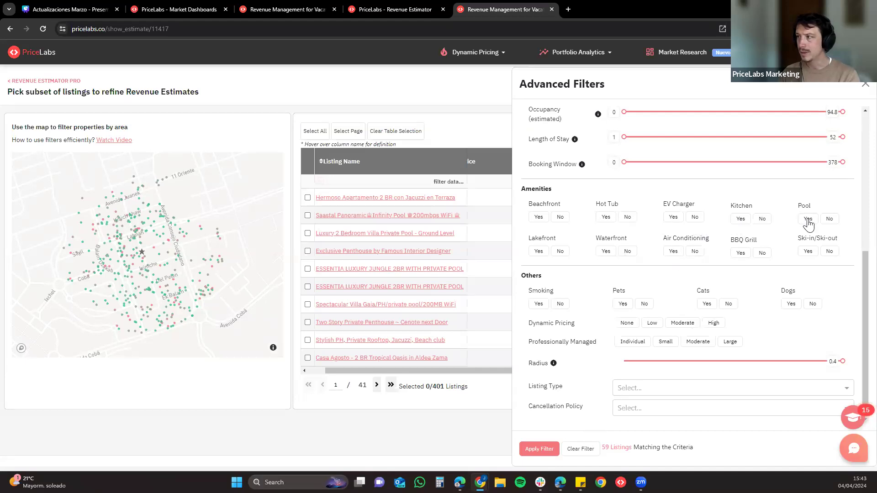
click(539, 451)
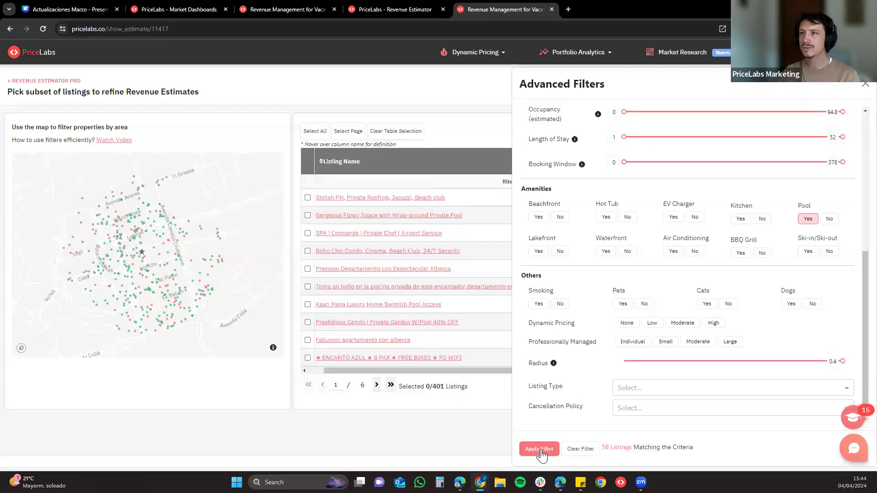
click(865, 85)
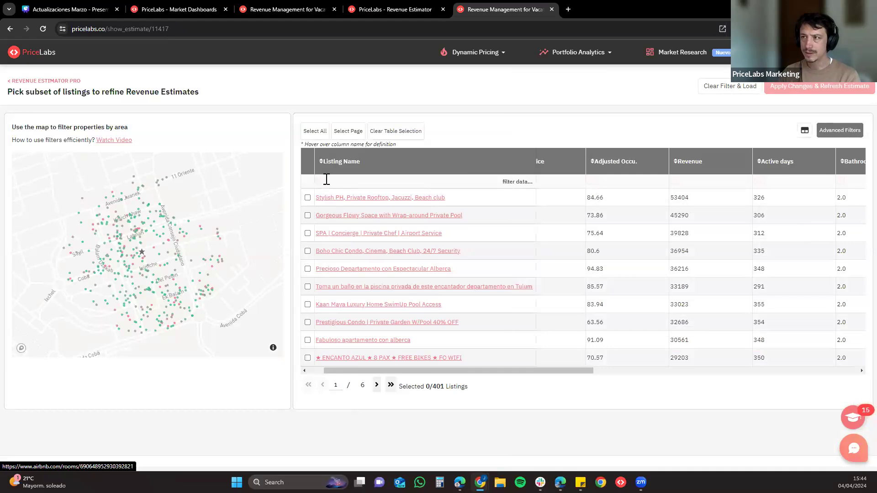
Select all 58 filtered listings and refresh the estimate to $16,400 annual revenue.
click(311, 132)
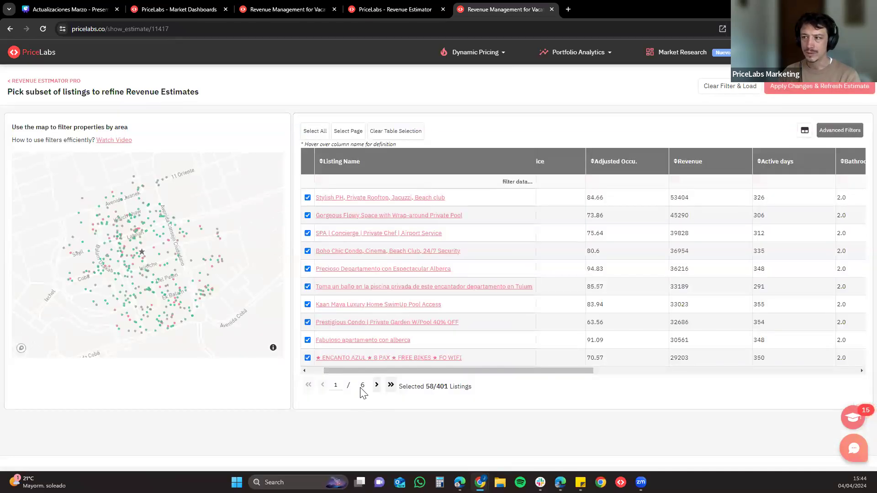
drag(426, 386, 436, 386)
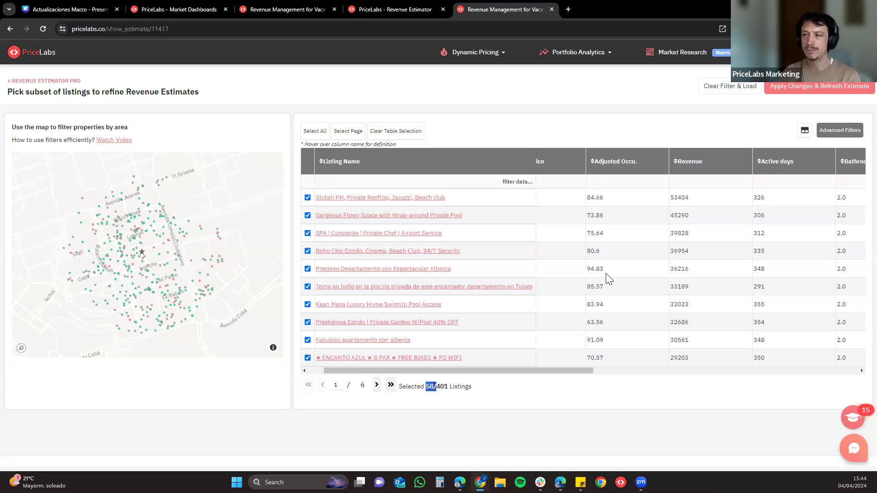
click(816, 93)
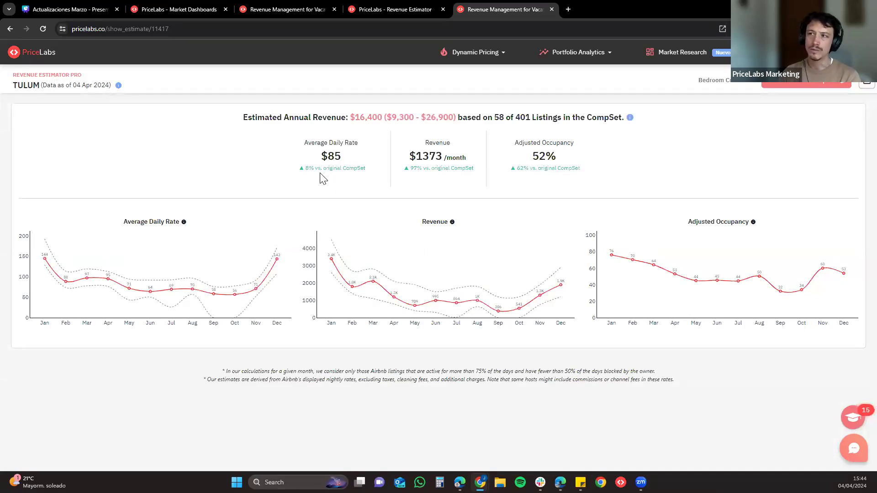
Review the ADR and revenue changes versus the original CompSet and the $1,373 monthly revenue tooltip.
drag(306, 169, 375, 175)
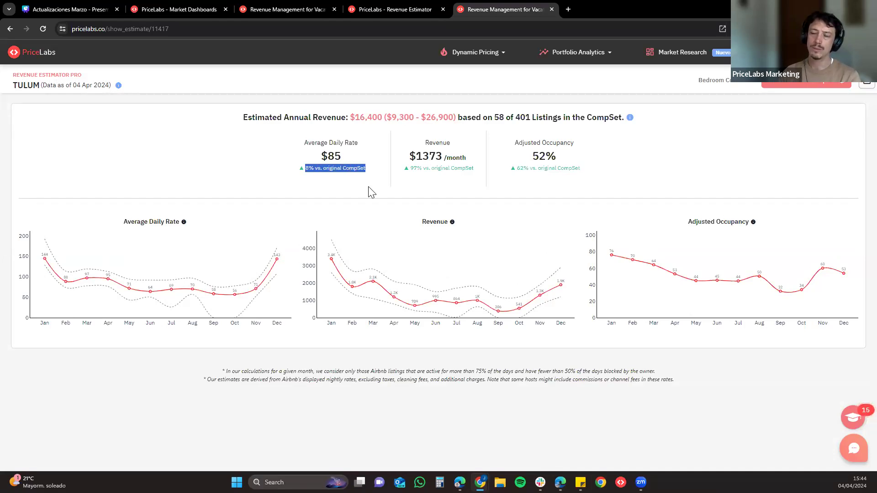
click(371, 190)
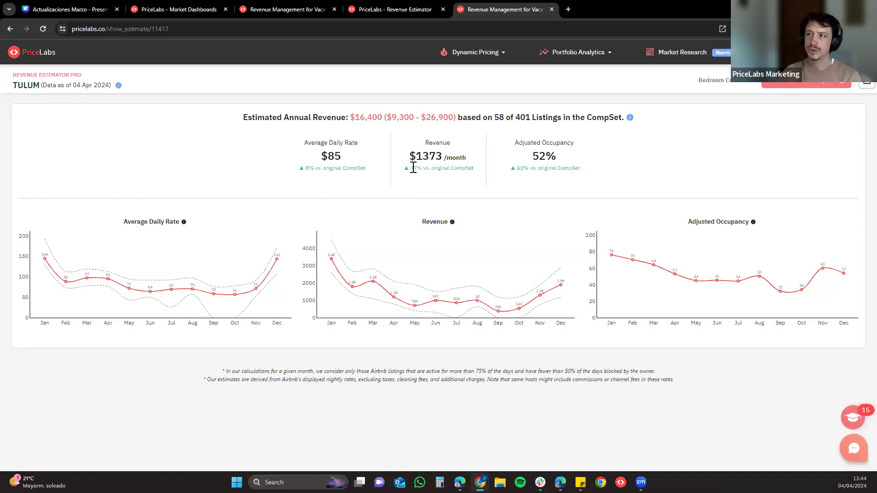
drag(417, 168, 470, 168)
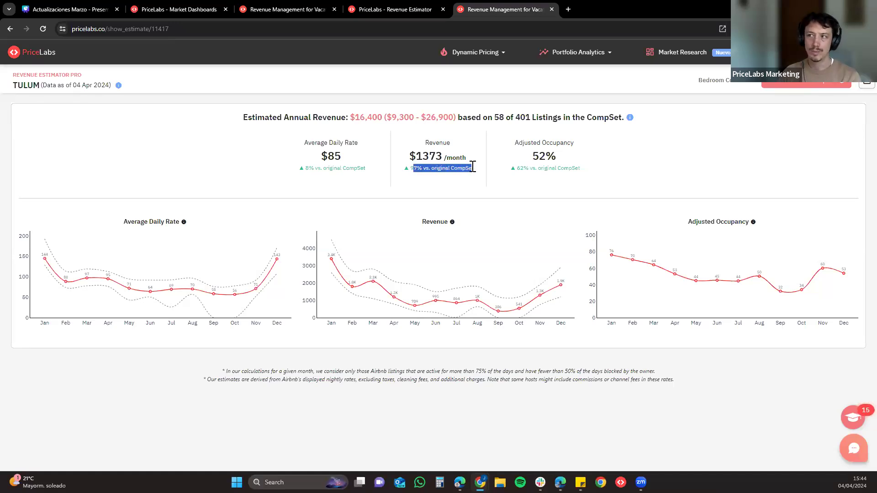
click(399, 176)
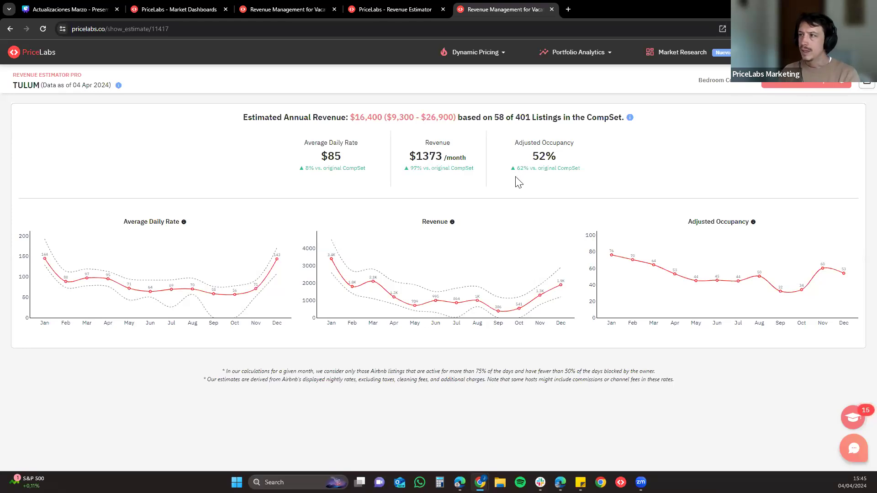
mouse_move(517, 287)
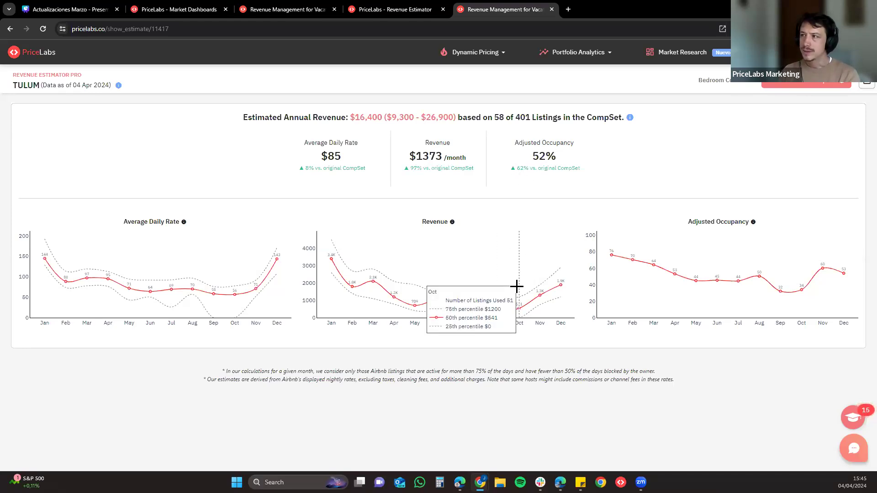